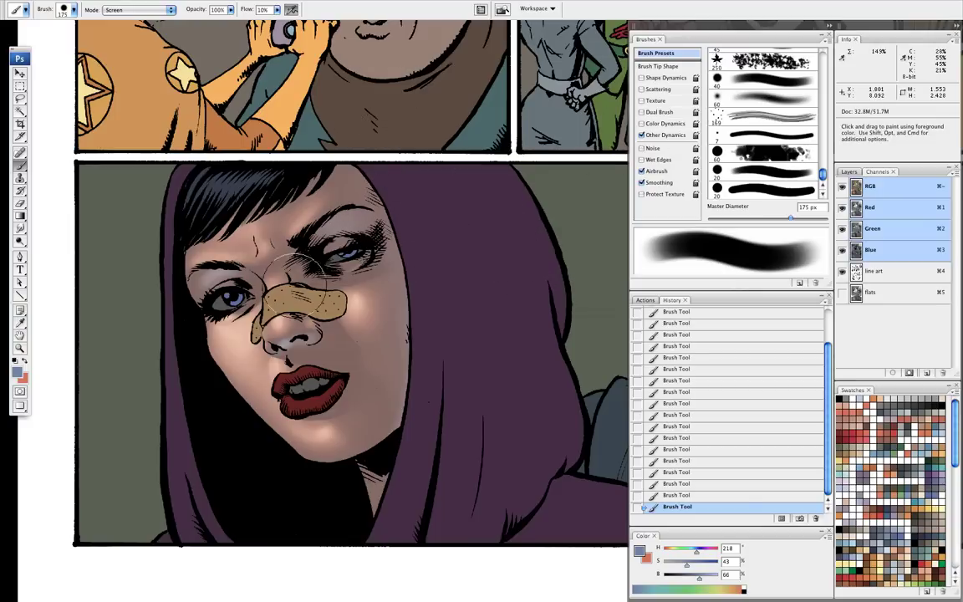
Step: Paint a dark bruise beneath the narrowed eye using purple sampled from the hood and a soft Multiply brush, enlarged from 60 to 175 px
left_click(438, 228, "alt")
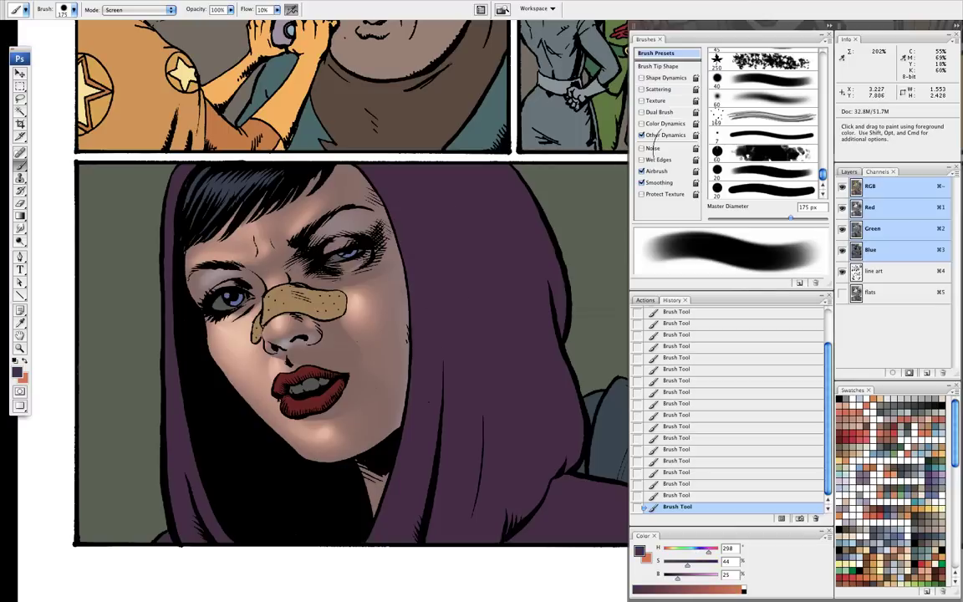
left_click(797, 98)
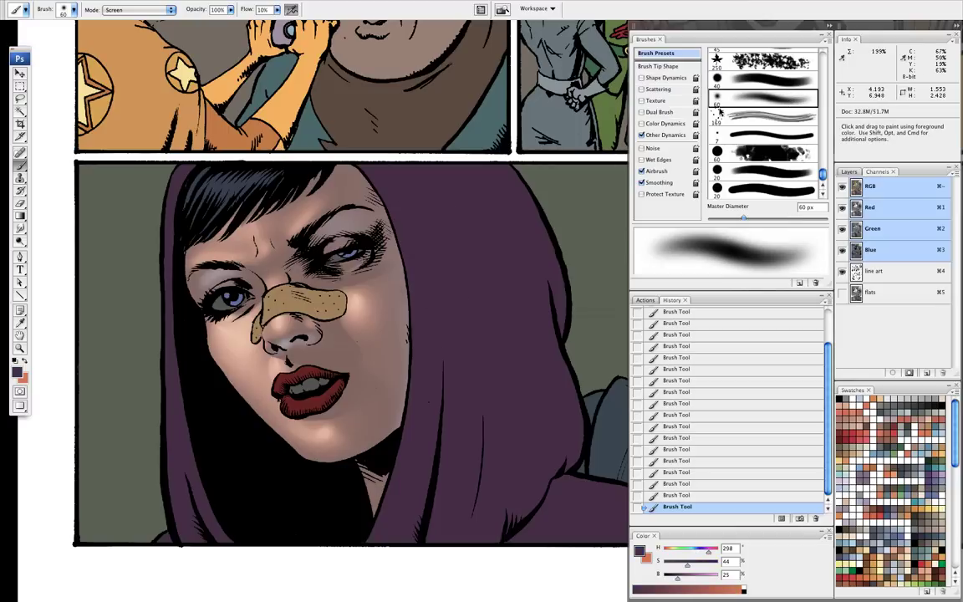
left_click(147, 9)
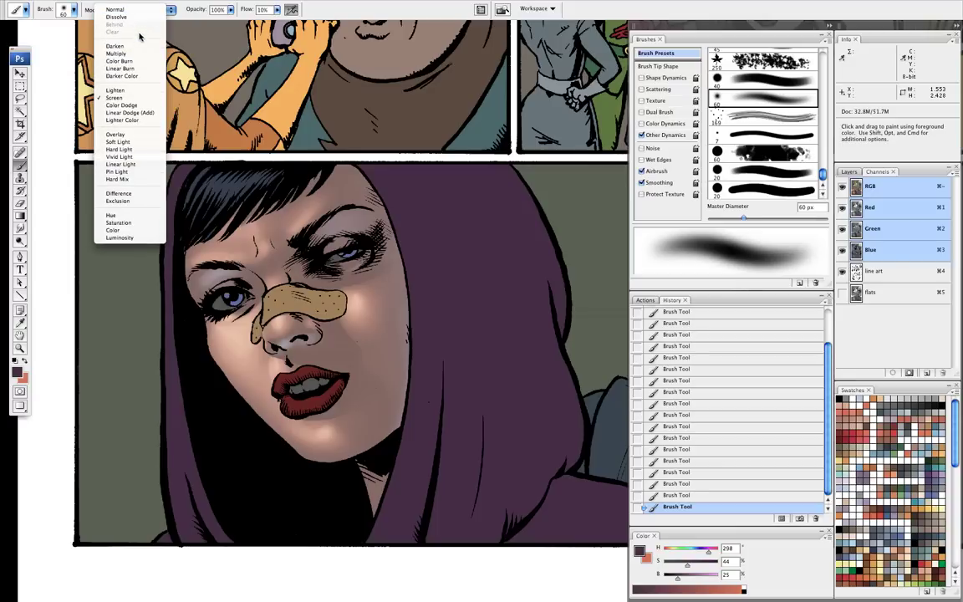
left_click(142, 54)
key("bracketright")
key("bracketright")
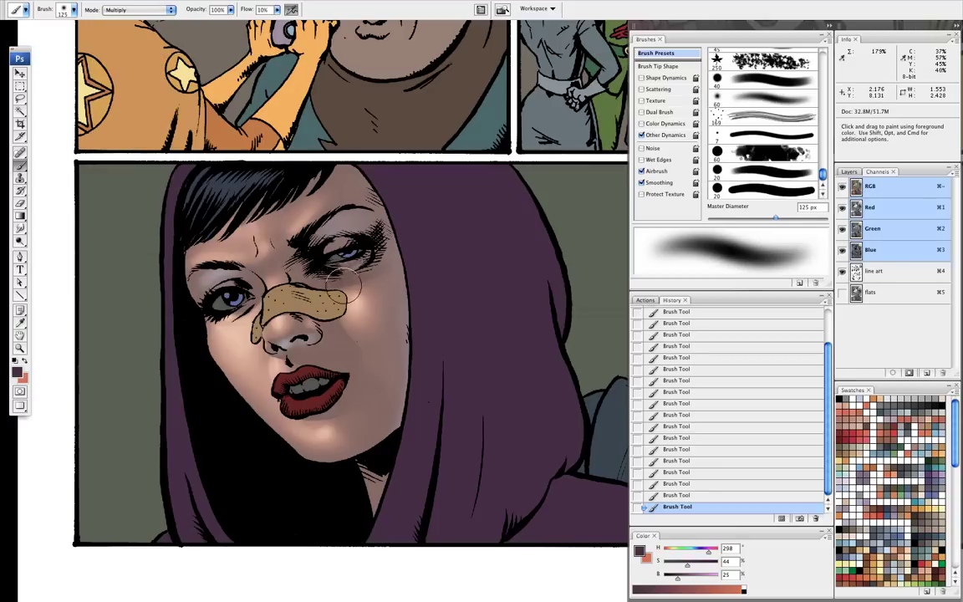
mouse_move(332, 270)
left_mouse_down()
mouse_move(370, 284)
mouse_move(381, 256)
mouse_move(381, 266)
mouse_move(350, 249)
mouse_move(352, 288)
mouse_move(323, 272)
mouse_move(376, 306)
mouse_move(368, 264)
mouse_move(358, 301)
mouse_move(309, 260)
mouse_move(307, 272)
mouse_move(307, 263)
mouse_move(358, 289)
mouse_move(386, 276)
mouse_move(304, 261)
mouse_move(372, 271)
mouse_move(370, 253)
mouse_move(334, 260)
mouse_move(348, 248)
mouse_move(362, 267)
mouse_move(311, 273)
mouse_move(370, 281)
mouse_move(360, 293)
mouse_move(306, 270)
mouse_move(382, 260)
mouse_move(325, 275)
mouse_move(369, 249)
mouse_move(349, 274)
left_mouse_up()
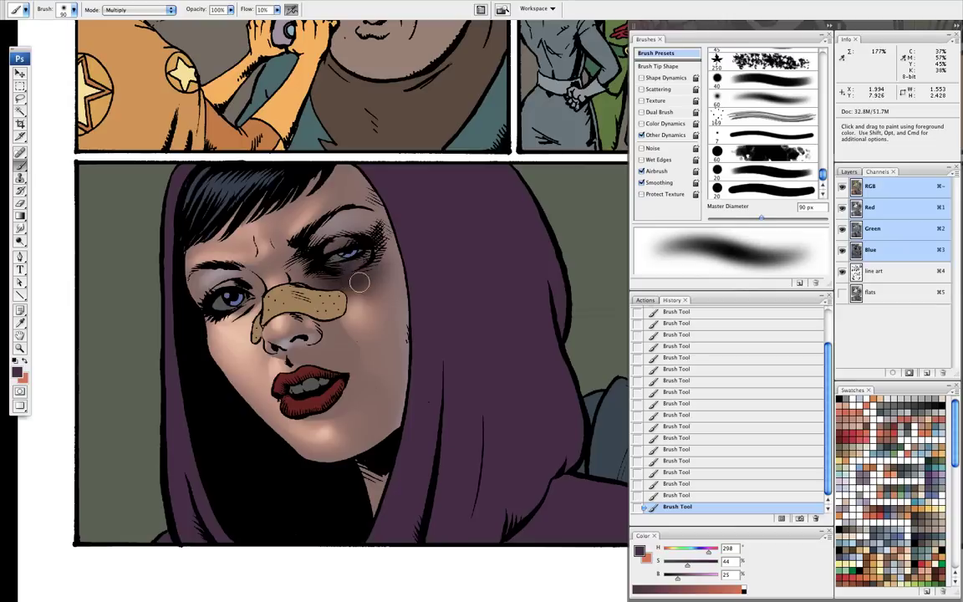
key("bracketright")
key("bracketright")
key("bracketright")
key("bracketright")
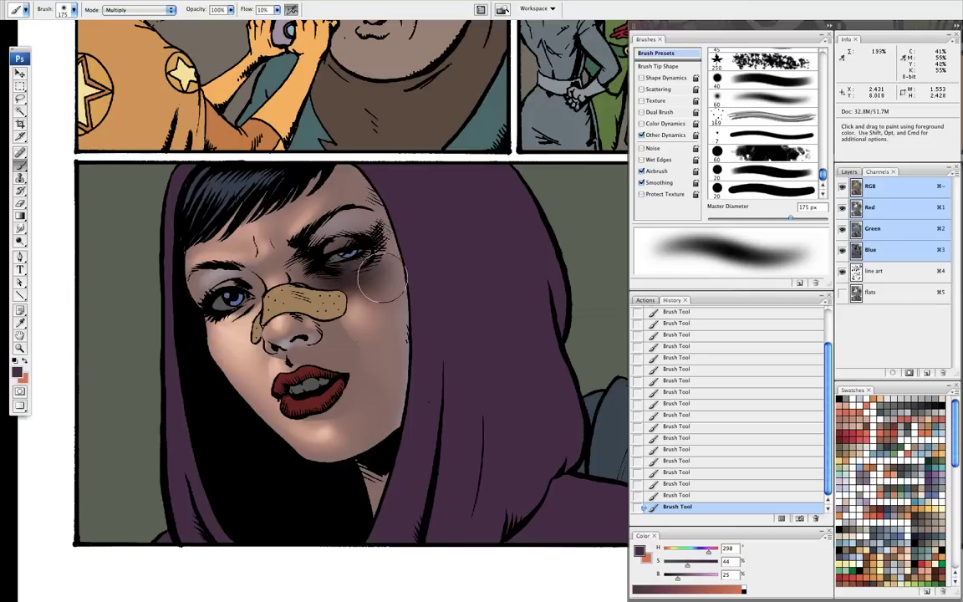
Step: Set the brush to Screen mode and add a fine highlight below the bruised eye with a 7 px tip at 100% flow
right_click(435, 203)
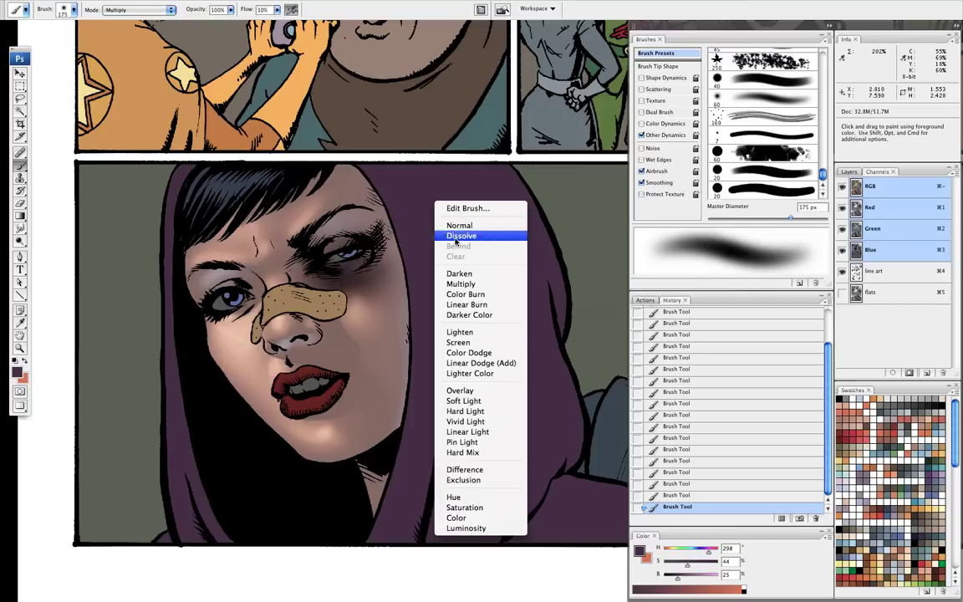
left_click(458, 341)
key("bracketleft")
key("bracketleft")
key("bracketleft")
key("bracketleft")
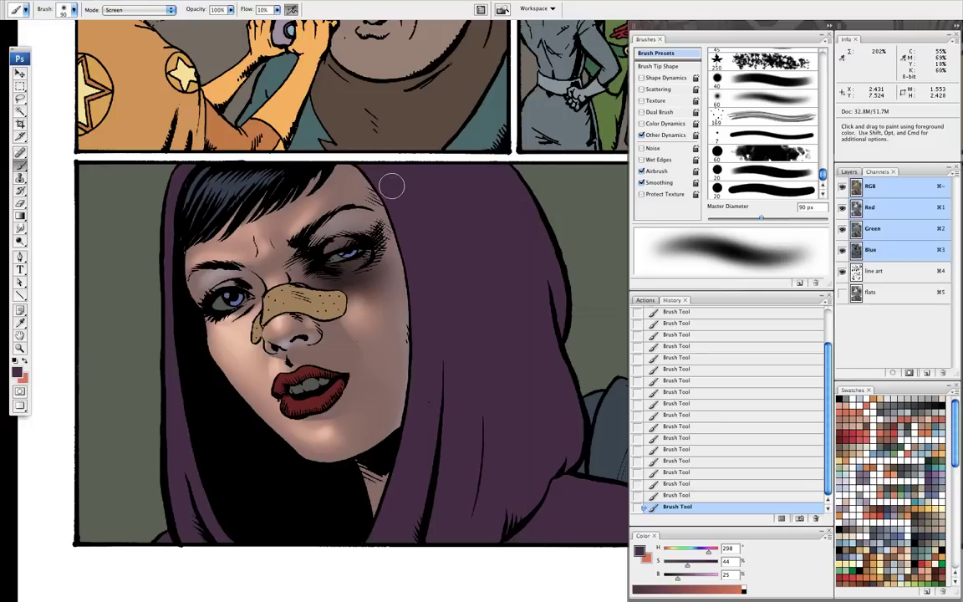
key("bracketleft")
key("bracketleft")
key("bracketleft")
key("bracketleft")
key("bracketleft")
key("bracketleft")
key("bracketleft")
key("bracketleft")
key("bracketleft")
key("bracketleft")
key("bracketleft")
key("bracketright")
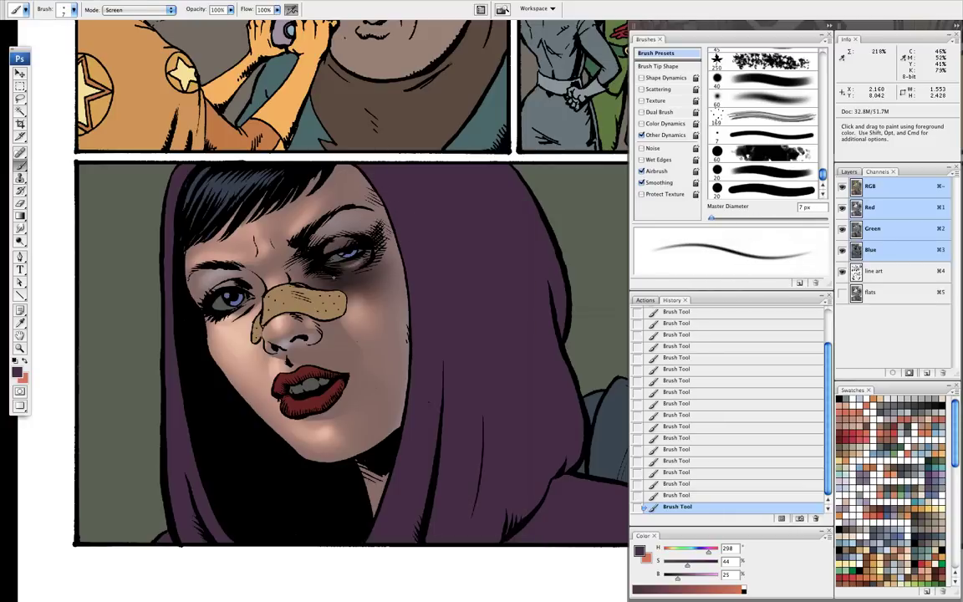
Step: Brush a soft purple glow over the bruise and upper cheek in Screen mode, enlarging the brush to 80 and 150 px
key("bracketright")
key("bracketright")
key("bracketright")
key("bracketright")
key("bracketright")
key("bracketright")
key("bracketright")
key("bracketright")
key("bracketright")
key("bracketright")
key("bracketright")
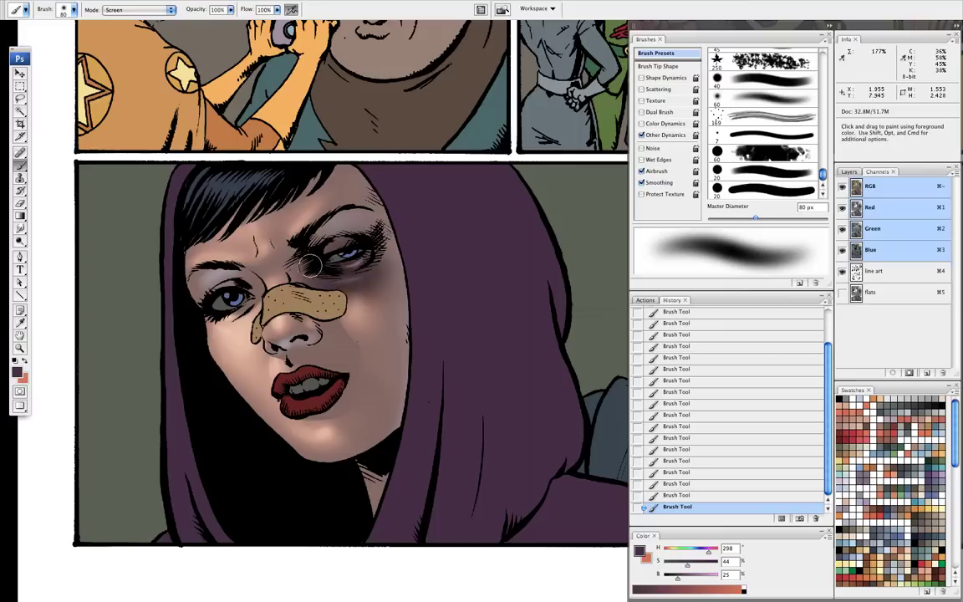
key("bracketright")
key("bracketright")
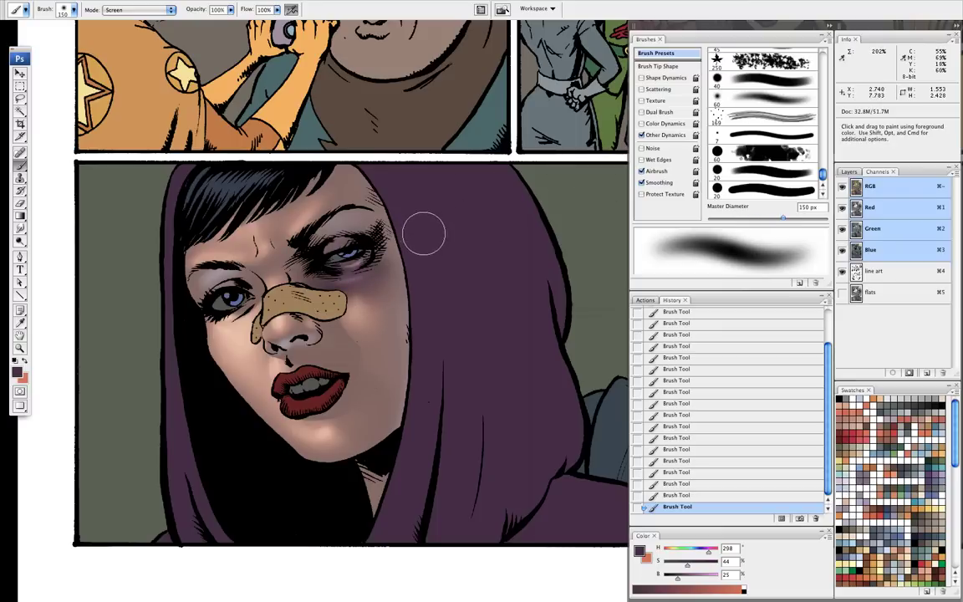
Step: Clear the current selection and select only the bandage on the nose within a marquee around the face
key("super+d")
key("z")
key("m")
left_click_drag(163, 208, 451, 467)
key("w")
left_click(305, 298, "alt+shift")
Step: Sample a muted skin brown (H 9, S 33, B 48) from the cheek and fill the selected bandage with it
key("g")
key("i")
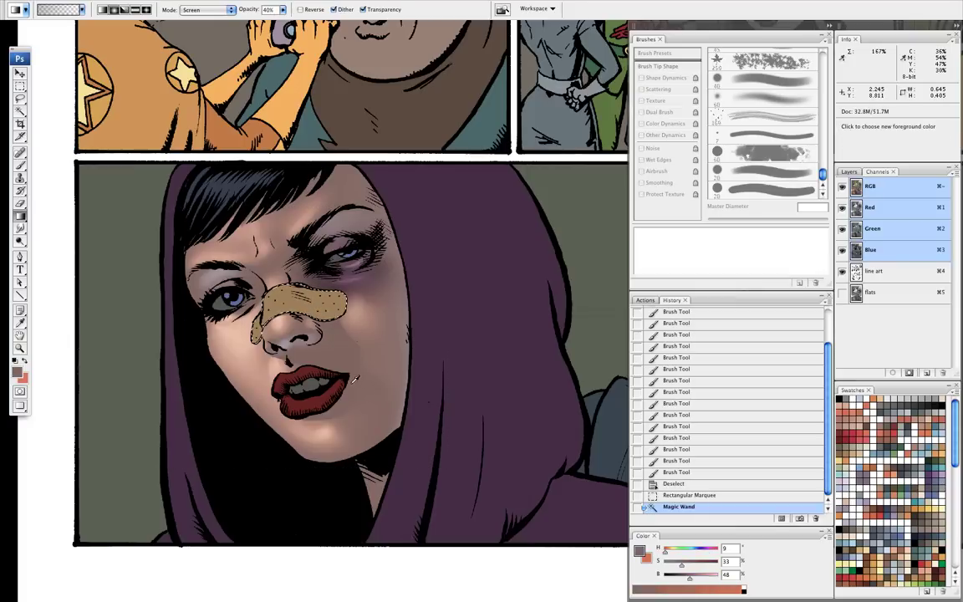
left_click(359, 313)
key("alt+BackSpace")
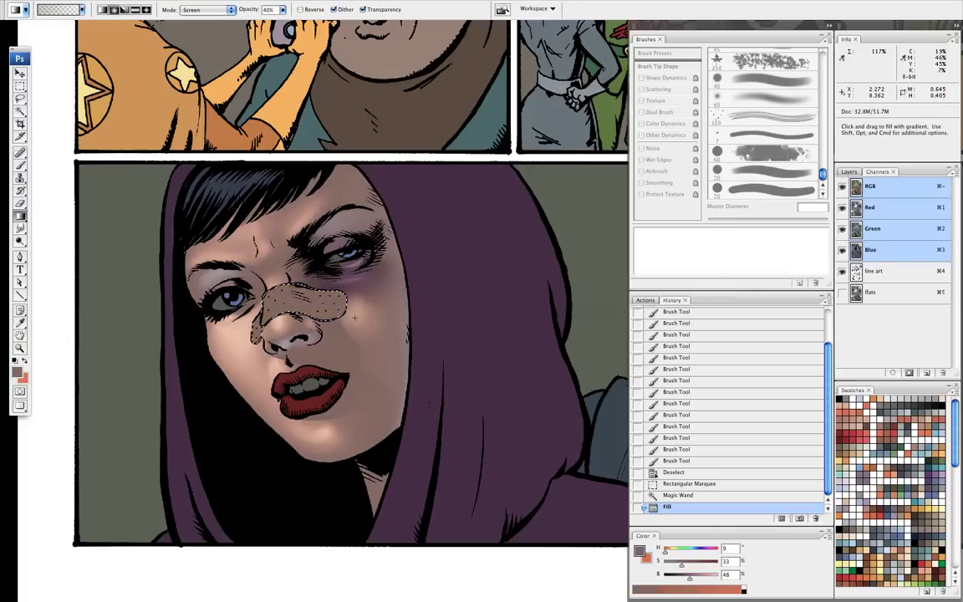
Step: Adjust the bandage with Hue/Saturation: hue +5, saturation -8, lightness +7
key("super+u")
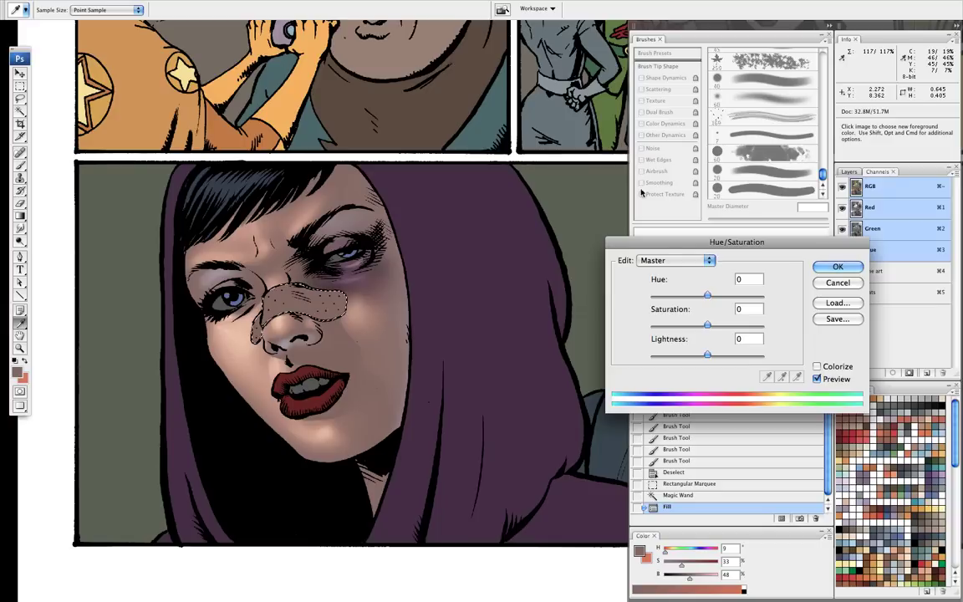
left_click_drag(707, 325, 712, 354)
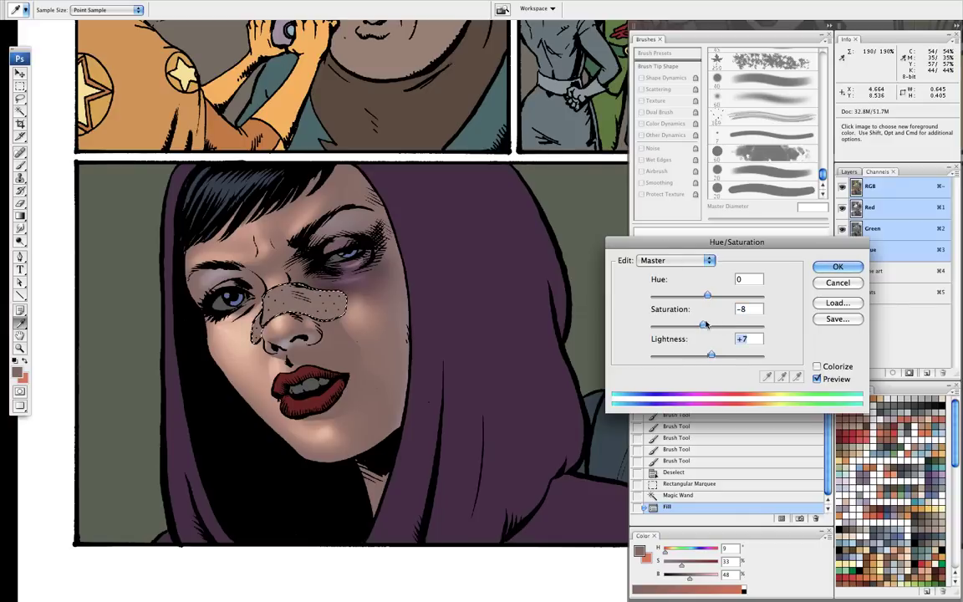
left_click(710, 297)
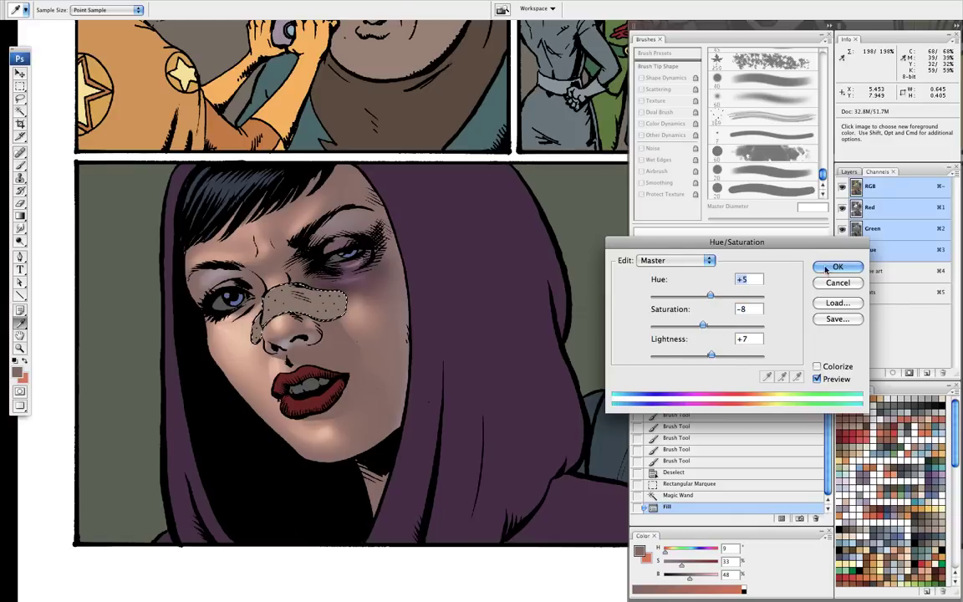
left_click(830, 266)
Step: Brush soft Screen highlights onto the bandage's end nearest the open eye, using its own colour and a small brush starting at 20 px
key("b")
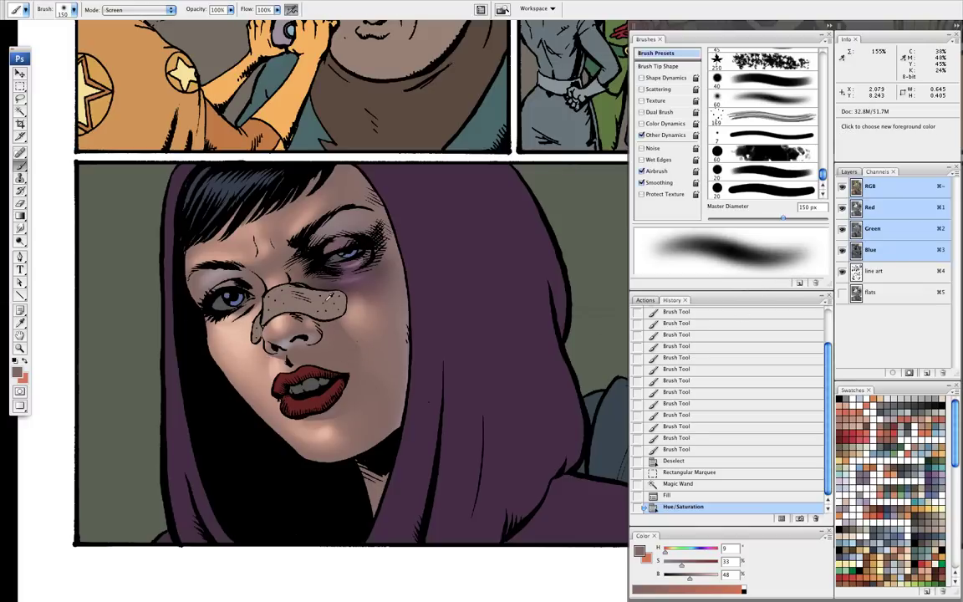
key("bracketleft")
key("bracketleft")
key("bracketleft")
key("bracketleft")
key("bracketleft")
key("bracketleft")
key("bracketleft")
key("bracketleft")
key("bracketleft")
key("bracketleft")
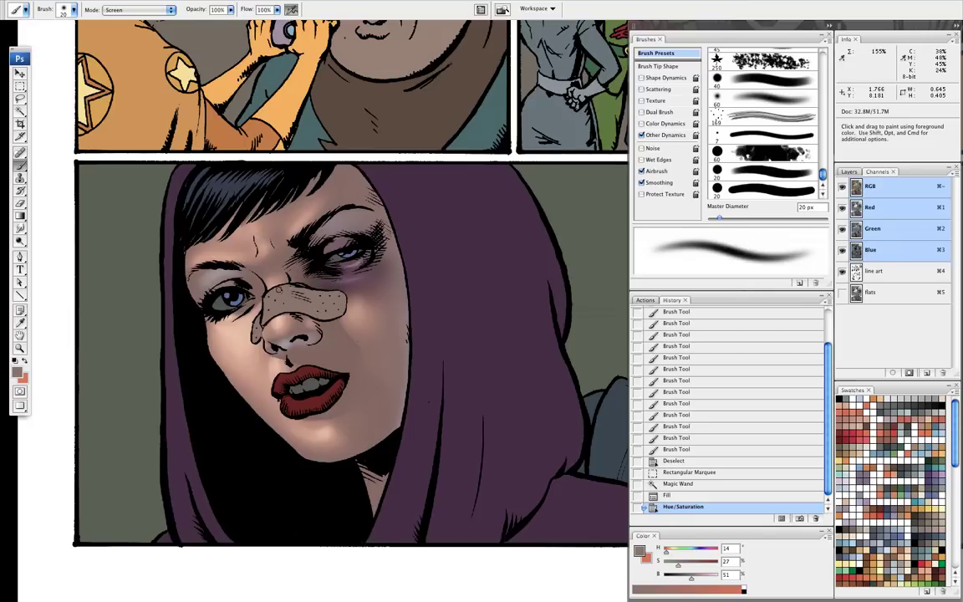
key("bracketright")
key("bracketright")
key("bracketright")
key("bracketright")
left_click_drag(281, 302, 277, 294)
mouse_move(279, 301)
left_mouse_down()
mouse_move(276, 287)
mouse_move(277, 299)
left_mouse_up()
key("bracketright")
key("bracketright")
key("bracketright")
mouse_move(278, 298)
left_mouse_down()
mouse_move(281, 324)
mouse_move(276, 312)
left_mouse_up()
Step: Highlight the bandage's end below the bruised eye and carry the light across to the flap beside the nose
key("bracketleft")
key("bracketleft")
key("bracketleft")
key("bracketleft")
key("bracketleft")
key("bracketleft")
left_click_drag(336, 294, 338, 310)
key("bracketright")
key("bracketright")
key("bracketright")
mouse_move(338, 309)
left_mouse_down()
mouse_move(333, 296)
mouse_move(280, 301)
mouse_move(255, 338)
left_mouse_up()
Step: Lighten the small bandage flap at the side of the nose with short soft strokes
key("bracketleft")
key("bracketleft")
key("bracketleft")
key("bracketleft")
left_click_drag(256, 328, 256, 337)
key("bracketright")
left_click_drag(256, 329, 258, 338)
key("bracketright")
key("bracketright")
Step: Add finer highlights from the bandage's end below the bruised eye toward its middle with a smaller brush
key("bracketleft")
key("bracketleft")
key("bracketleft")
key("bracketleft")
key("bracketleft")
key("bracketleft")
mouse_move(334, 294)
left_mouse_down()
mouse_move(339, 319)
mouse_move(315, 310)
left_mouse_up()
Step: Sample a mid-tone from the bandage, set the brush to Normal mode and blend the bandage's highlights
key("bracketright")
key("bracketright")
key("bracketright")
left_click(311, 297, "alt")
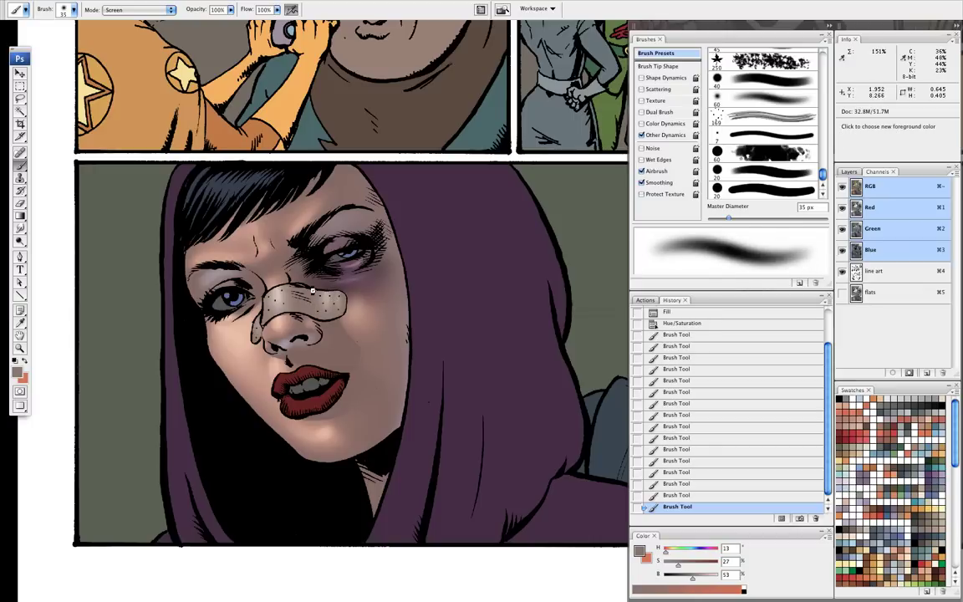
right_click(317, 289, "shift")
left_click(344, 290)
key("bracketleft")
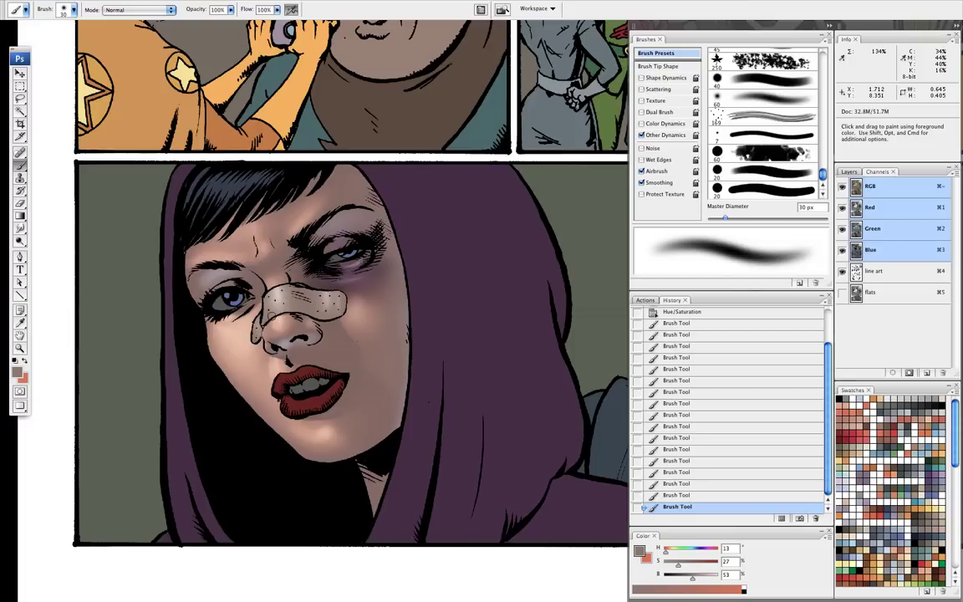
key("bracketright")
key("bracketright")
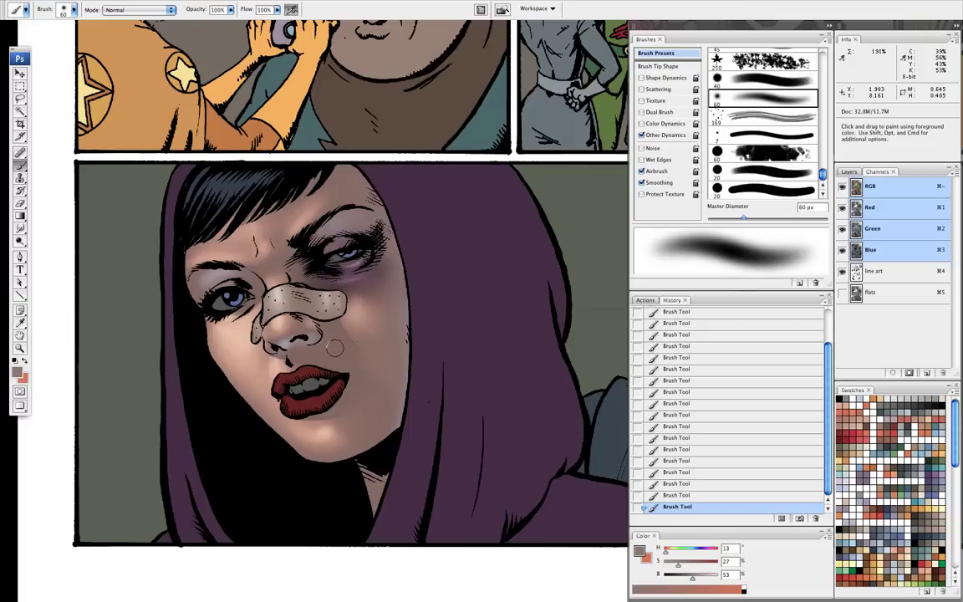
Step: Select only the lips within a marquee around the mouth and hide the selection edges
key("m")
mouse_move(447, 474)
left_mouse_down()
mouse_move(283, 383)
mouse_move(237, 333)
left_mouse_up()
key("w")
left_click(332, 403, "alt+shift")
key("super+h")
key("b")
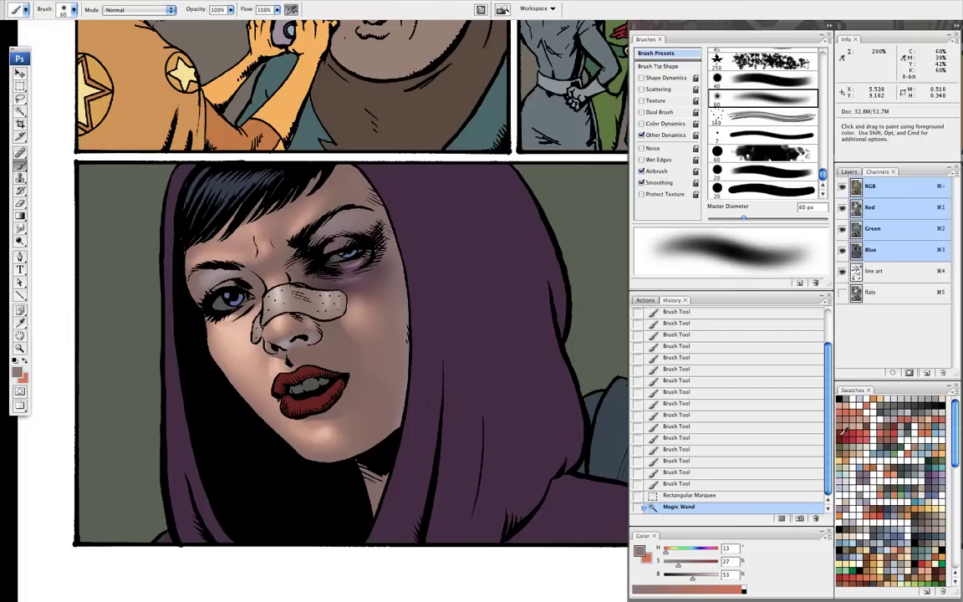
Step: Fill the lips with the dark red swatch (H 0, S 79, B 45) and tone them down with Hue/Saturation
left_click(837, 432)
key("alt+BackSpace")
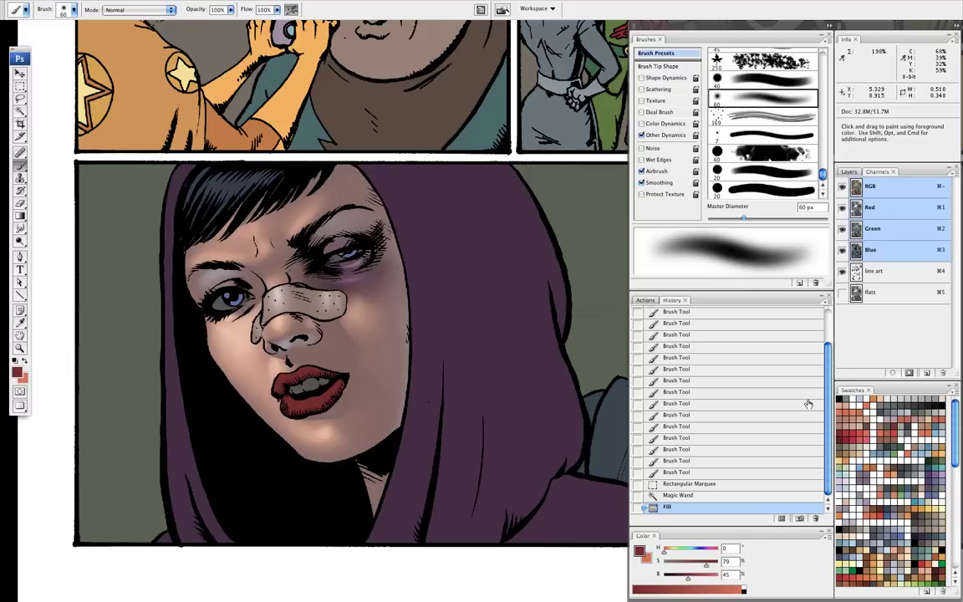
key("super+u")
left_click_drag(708, 355, 699, 326)
left_click(837, 266)
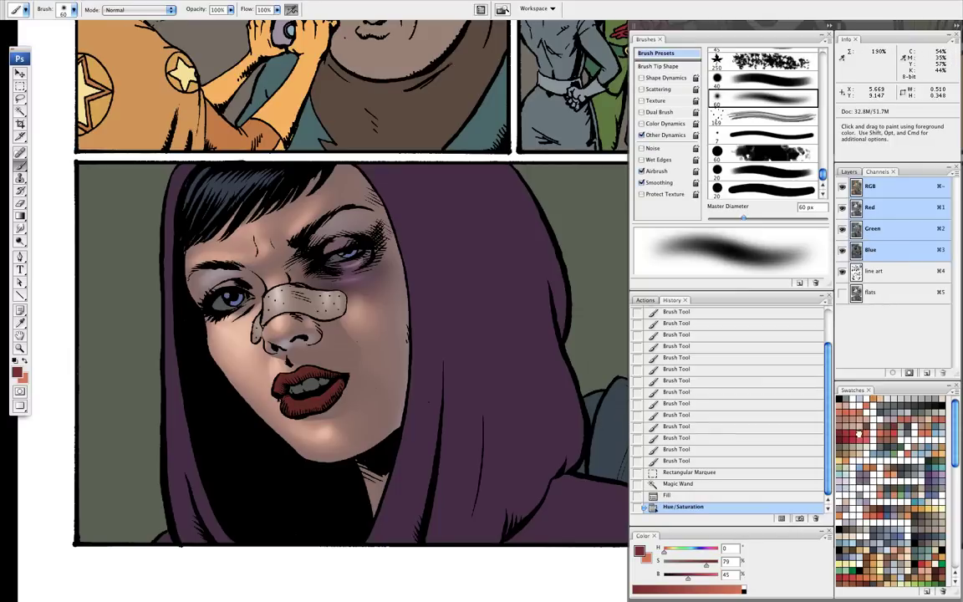
Step: Paint thin highlights on the lower lip with the bright red swatch (H 5, S 85, B 84), using a 7 px Screen brush
left_click(859, 433)
right_click(326, 290)
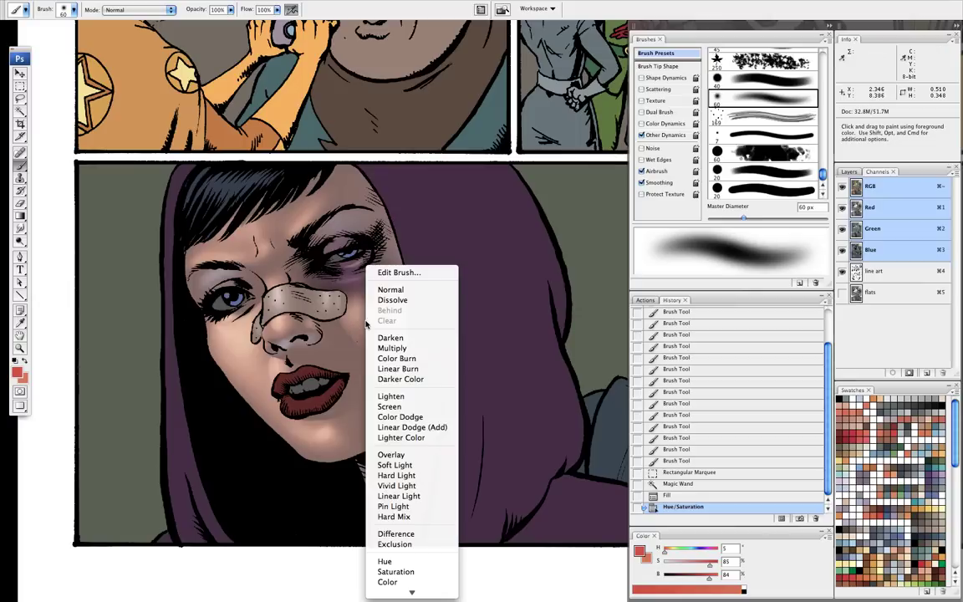
left_click(367, 368)
key("bracketleft")
key("bracketleft")
key("bracketleft")
key("bracketleft")
key("bracketleft")
key("bracketleft")
key("bracketleft")
key("bracketleft")
left_click_drag(290, 401, 282, 398)
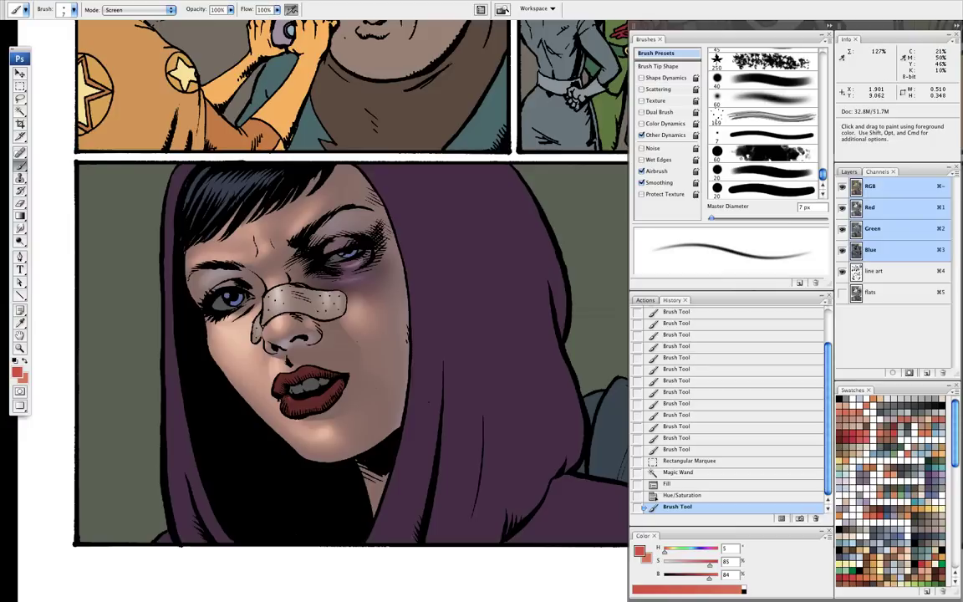
left_click_drag(289, 400, 291, 404)
left_click_drag(289, 399, 294, 406)
left_click_drag(291, 400, 296, 405)
left_click_drag(292, 402, 300, 405)
Step: Rework the lower lip's highlight with varying soft brush sizes, finishing at 10 px
key("]")
key("ctrl+shift+z")
key("ctrl+shift+z")
key("ctrl+shift+z")
key("ctrl+shift+z")
key("ctrl+shift+z")
key("bracketright")
key("bracketright")
key("bracketright")
key("bracketright")
key("bracketright")
key("bracketright")
key("bracketleft")
left_click_drag(295, 405, 294, 405)
key("bracketleft")
key("bracketright")
key("bracketright")
key("bracketleft")
key("bracketleft")
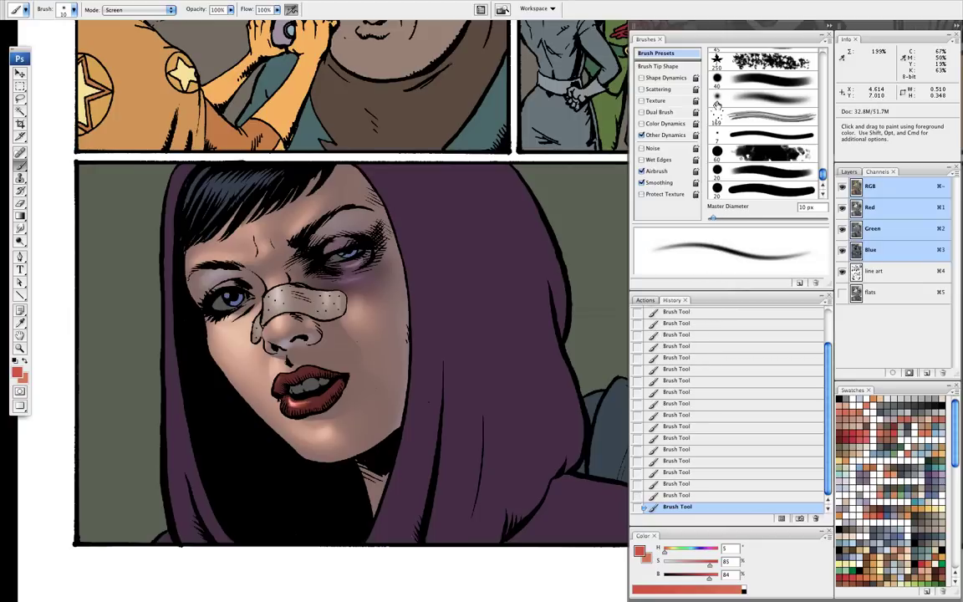
Step: Brighten the upper and lower lips in bright red with a soft Screen brush, varying its size and finishing at 45 px and 20% flow
left_click(741, 98)
key("bracketright")
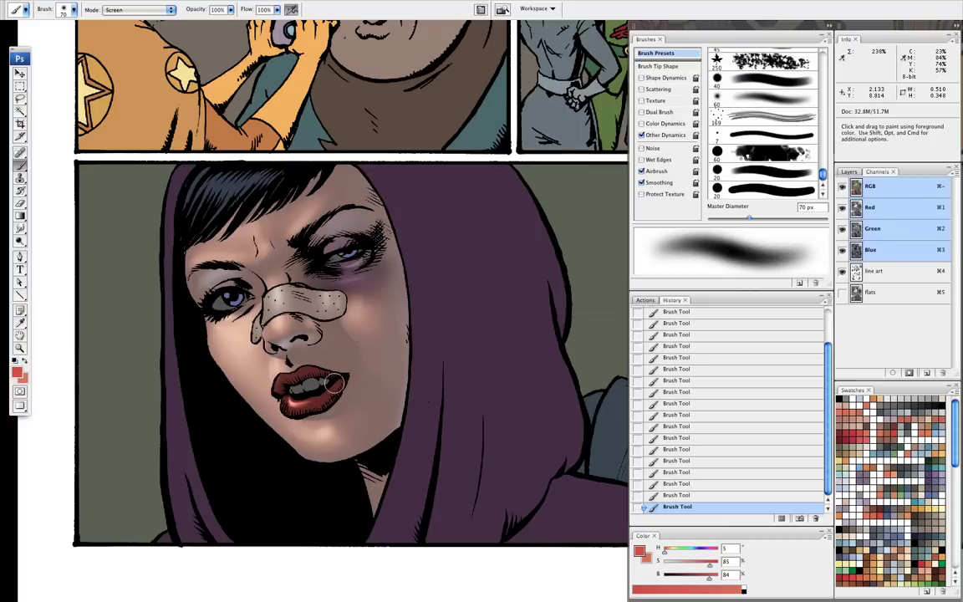
key("bracketleft")
key("bracketleft")
key("bracketleft")
key("bracketleft")
key("bracketleft")
key("bracketleft")
key("bracketleft")
key("bracketleft")
key("bracketleft")
key("bracketleft")
key("bracketright")
key("bracketright")
key("bracketright")
key("bracketright")
key("bracketright")
key("bracketright")
key("bracketright")
key("bracketright")
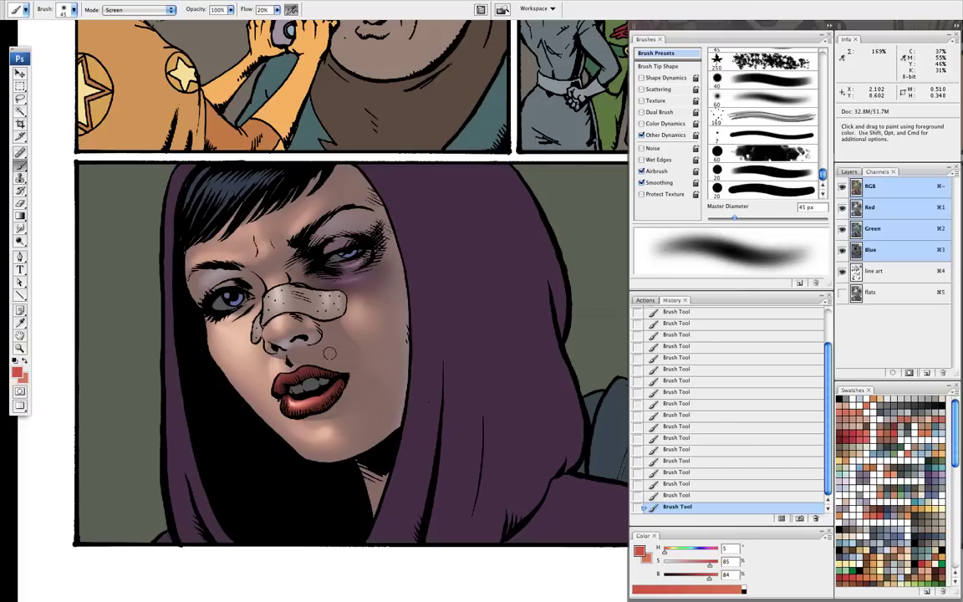
Step: Sample the muted grey below the nose (H 300, S 8, B 61) and paint lip highlights with a 20–25 px Screen brush
left_click(289, 342, "alt")
right_click(323, 321, "shift")
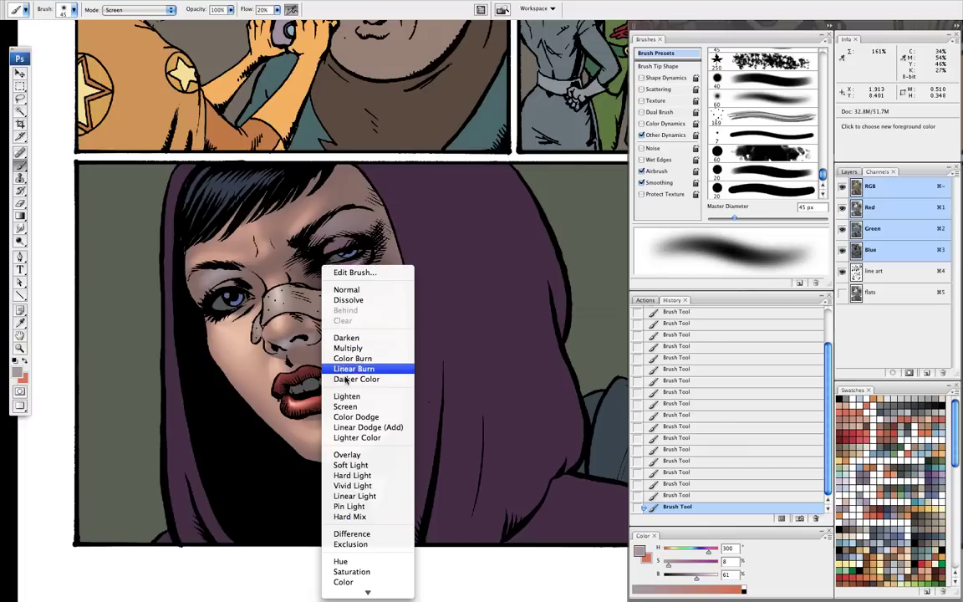
left_click(345, 406)
key("bracketleft")
key("bracketleft")
key("bracketleft")
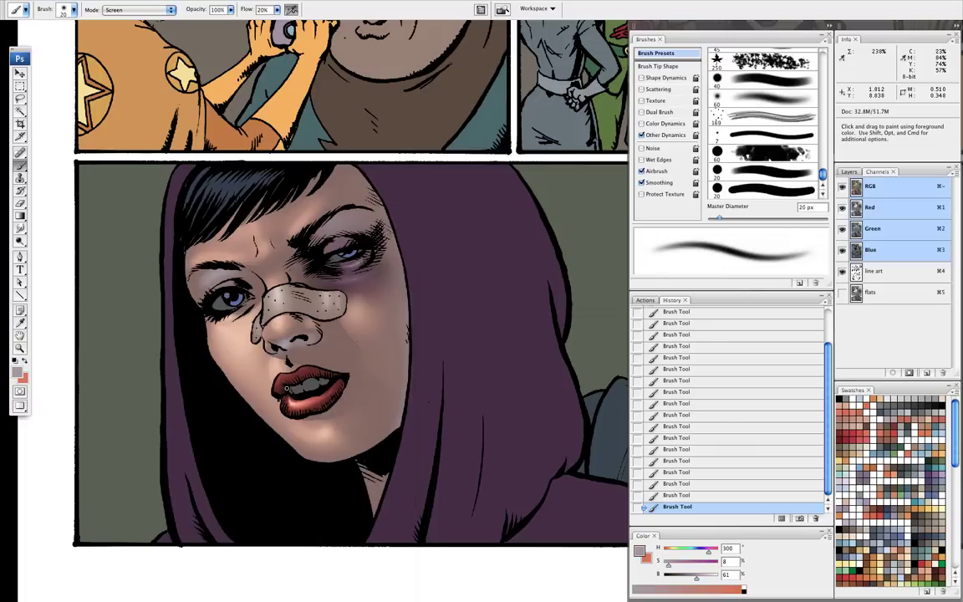
key("bracketright")
key("bracketright")
key("bracketleft")
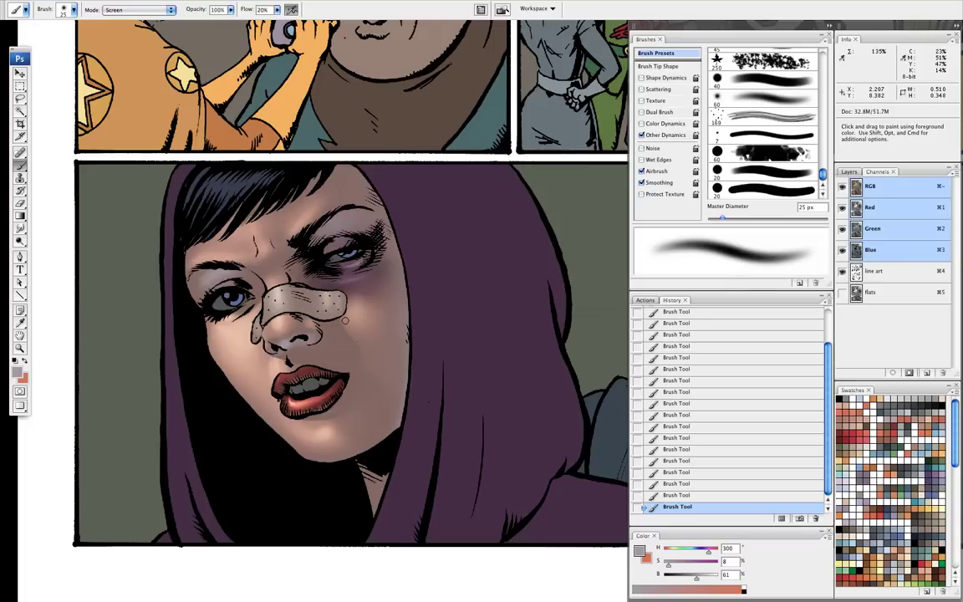
Step: Select only the teeth and eye whites within a marquee around the face and hide the selection edges
key("m")
left_click_drag(305, 157, 372, 85)
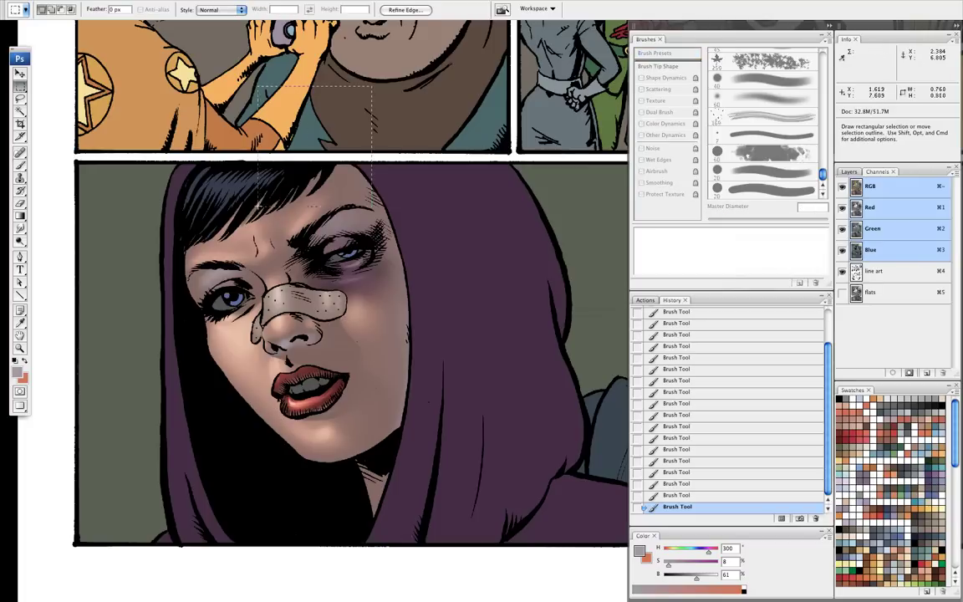
left_click_drag(161, 392, 184, 495)
key("w")
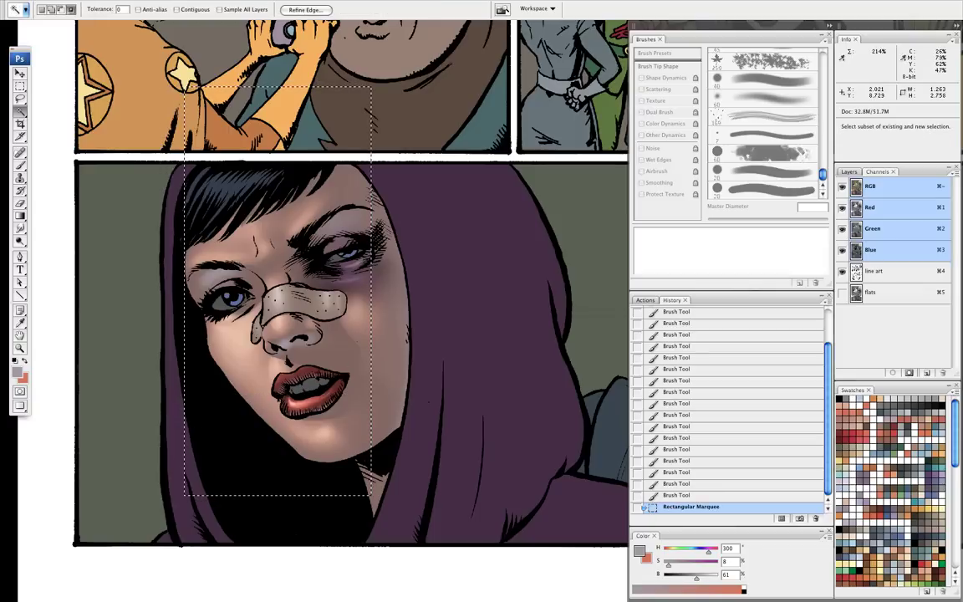
left_click(457, 311)
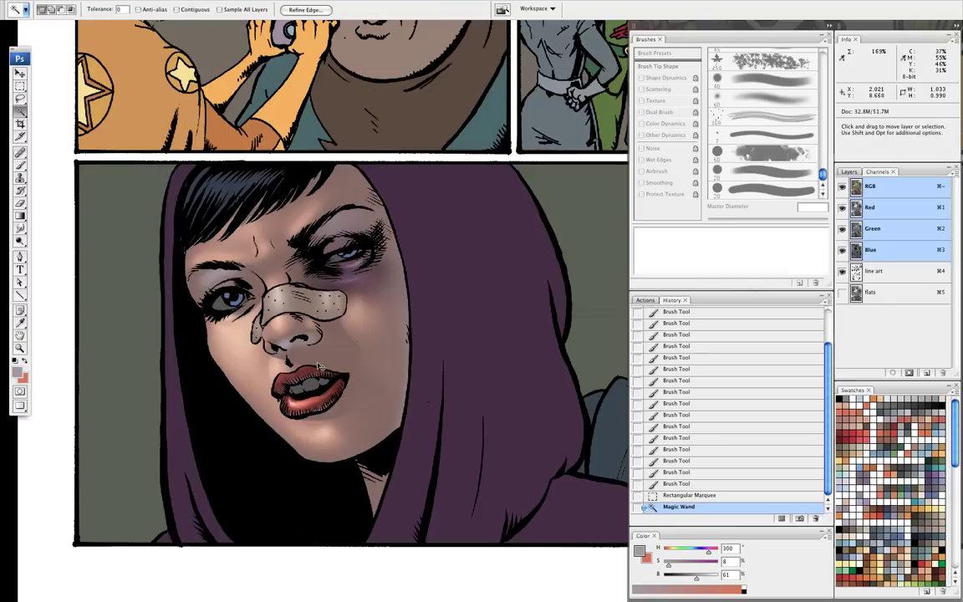
Step: Colorize the teeth and eye whites with Hue/Saturation at Hue 255, Saturation 11 and Lightness +22
key("ctrl+u")
left_click_drag(707, 295, 732, 295)
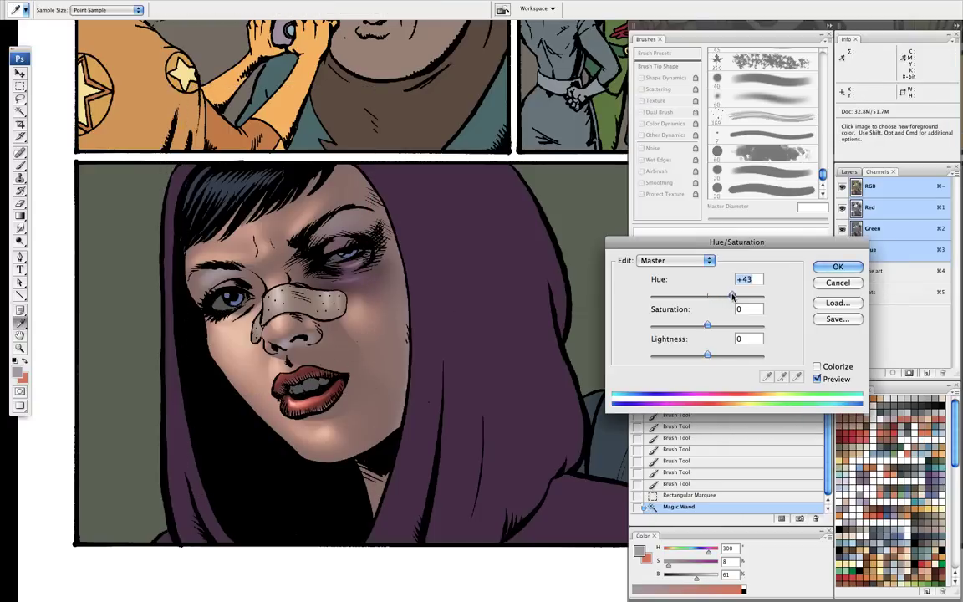
left_click_drag(708, 356, 739, 326)
left_click(816, 366)
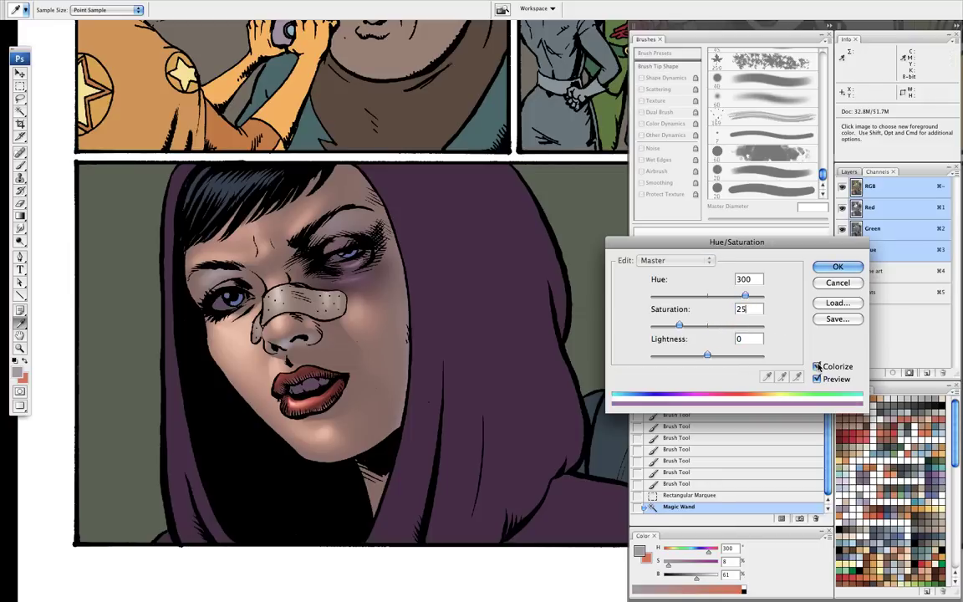
left_click_drag(707, 354, 719, 355)
left_click_drag(678, 325, 669, 326)
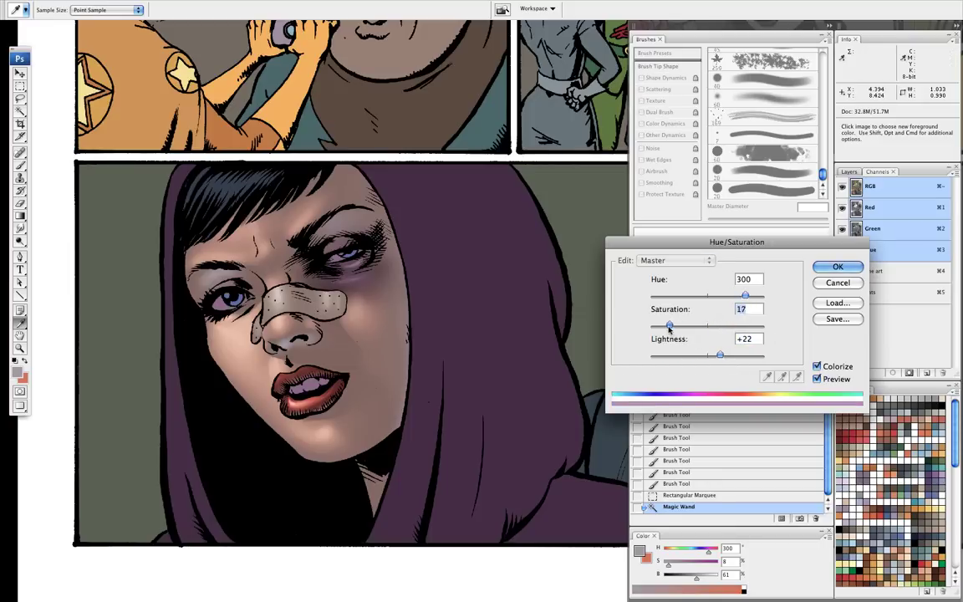
left_click_drag(737, 297, 733, 295)
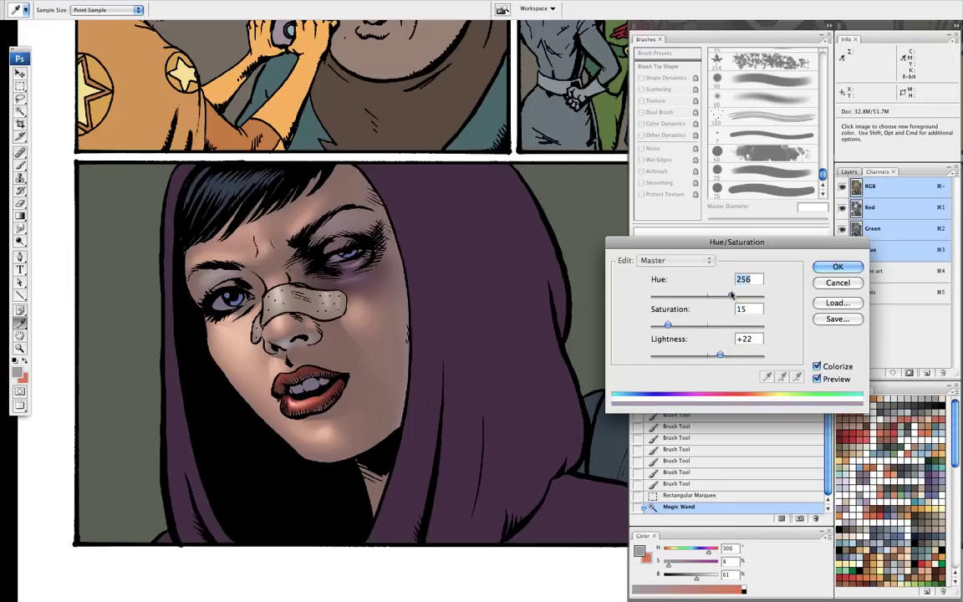
left_click_drag(668, 327, 663, 328)
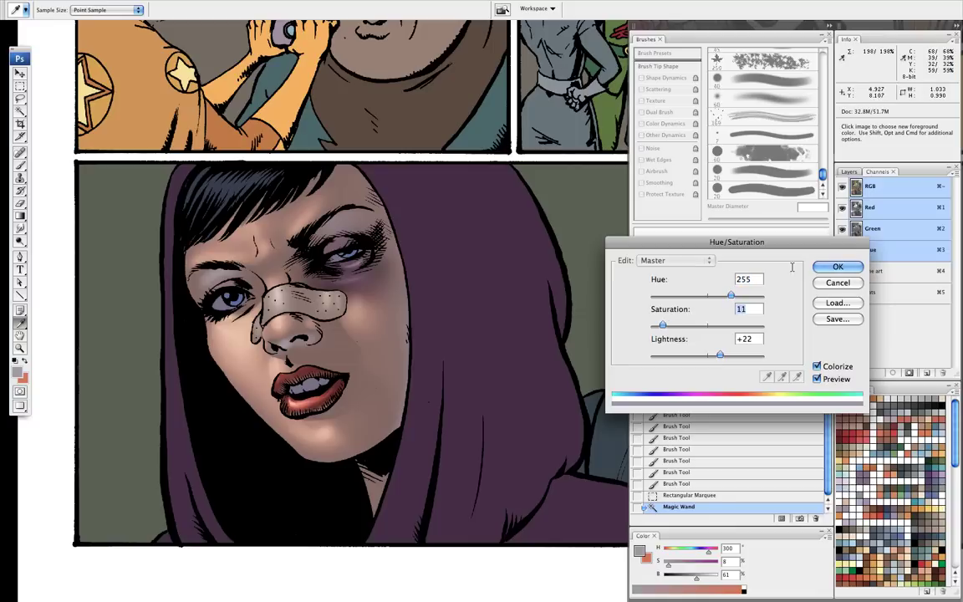
left_click(825, 267)
Step: Brighten the whites of both eyes with a soft Screen brush in greyish violet (H 254, S 20, B 50)
key("w")
key("b")
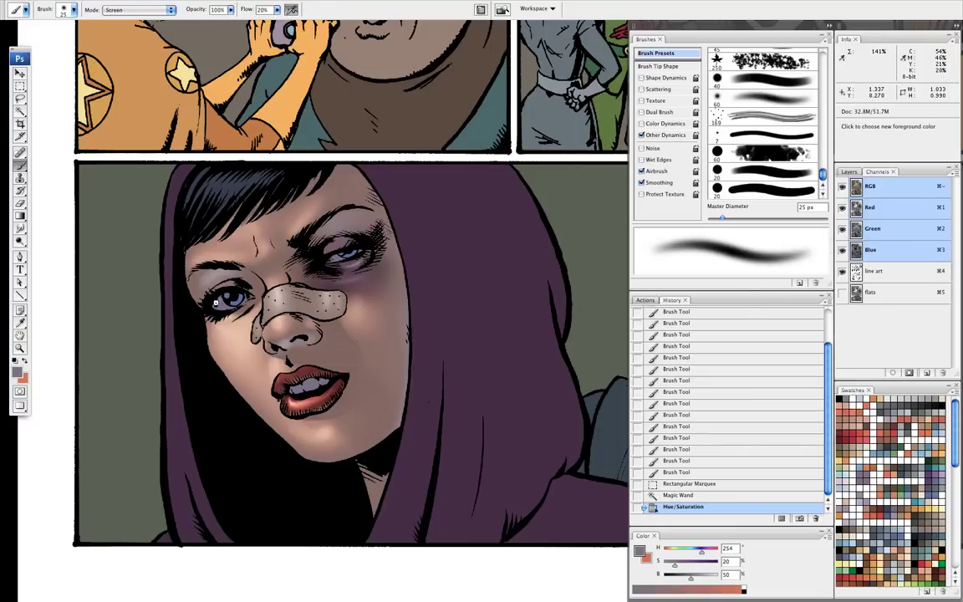
key("bracketright")
key("bracketright")
key("bracketright")
key("bracketright")
left_click(231, 295)
left_click(230, 296)
left_click(229, 296)
left_click(222, 298)
left_click(220, 300)
left_click(220, 302)
left_click(219, 302)
left_click(221, 303)
left_click(221, 304)
left_click(240, 301)
left_click(239, 298)
left_click(221, 304)
left_click(338, 257)
left_click(357, 249)
left_click(357, 251)
left_click(356, 251)
left_click(356, 251)
Step: Brighten the teeth with the same greyish violet, varying the soft Screen brush's size and finishing at 200 px
key("bracketleft")
key("bracketleft")
key("bracketleft")
key("bracketleft")
key("bracketleft")
key("bracketleft")
key("bracketleft")
key("bracketleft")
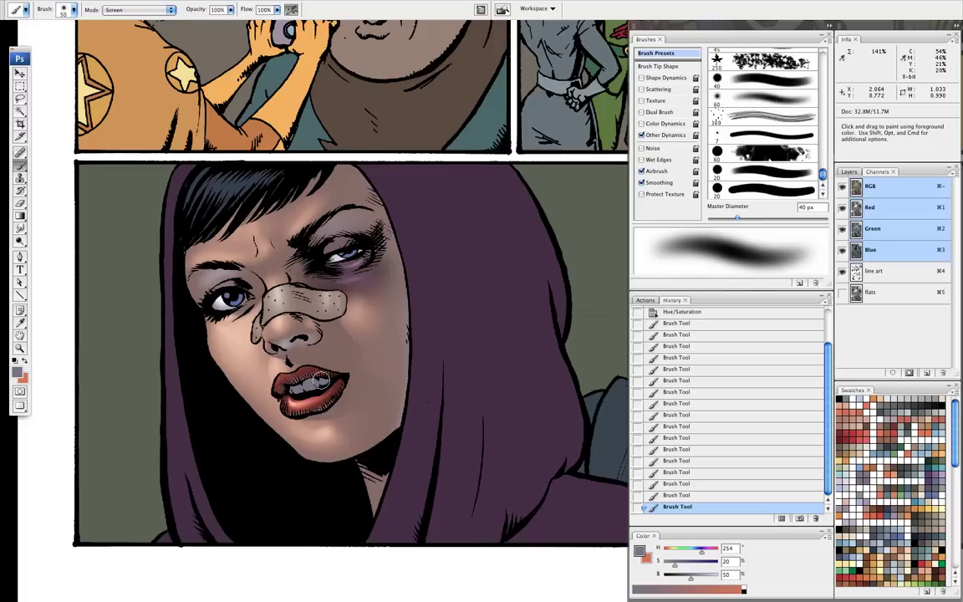
left_click_drag(307, 389, 294, 390)
key("bracketright")
key("bracketright")
key("bracketright")
key("bracketright")
key("bracketright")
key("bracketright")
key("bracketright")
key("bracketright")
key("bracketright")
key("bracketright")
key("bracketright")
key("bracketright")
key("bracketright")
key("bracketright")
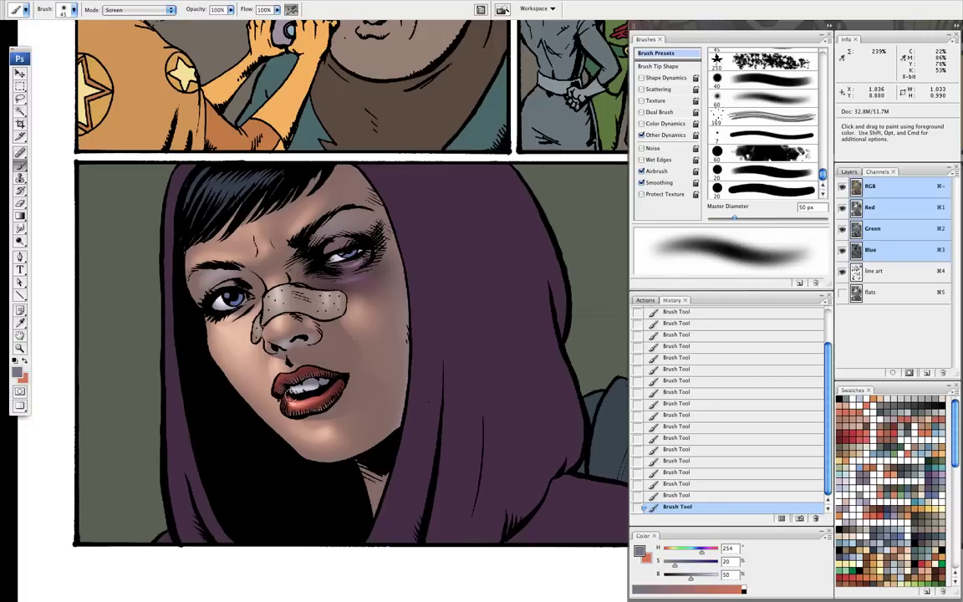
key("bracketright")
key("bracketright")
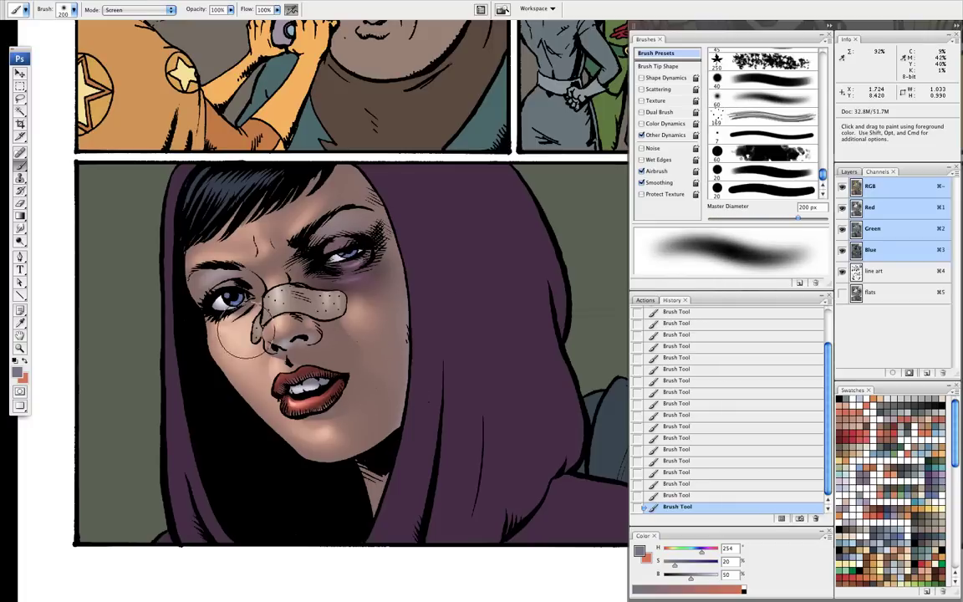
Step: Select the catchlights of both eyes inside freehand outlines, fill them with white and deselect
key("z")
left_click_drag(194, 251, 390, 373)
key("l")
key("Tab")
left_click_drag(164, 220, 87, 382)
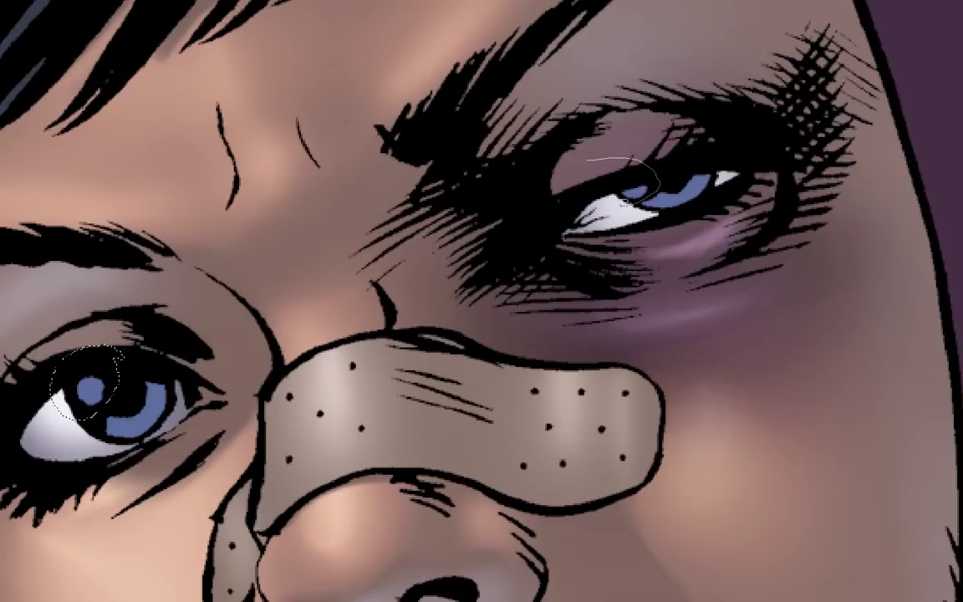
left_click_drag(587, 160, 621, 202)
key("w")
left_click(636, 193, "alt+shift")
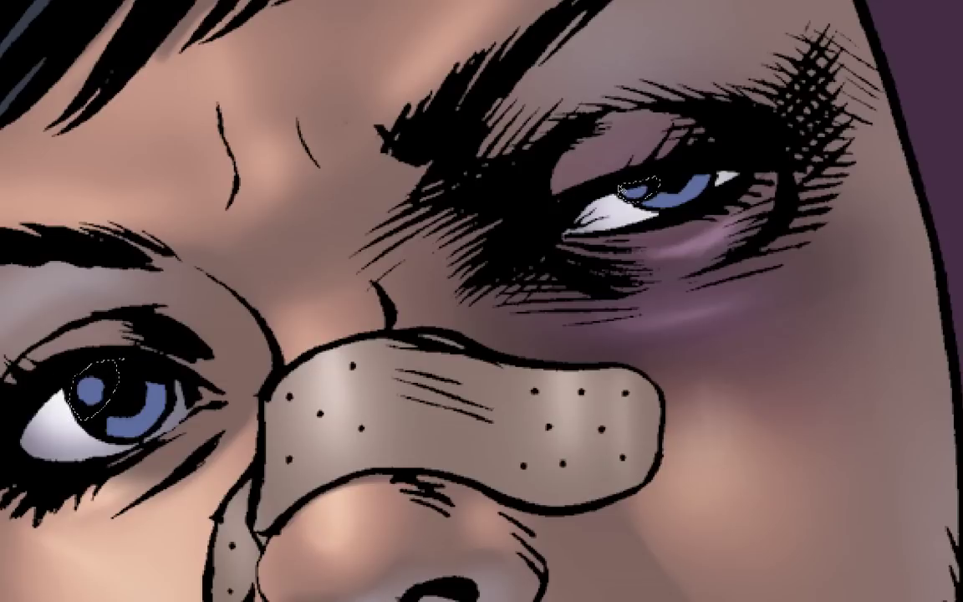
key("alt+BackSpace")
key("ctrl+d")
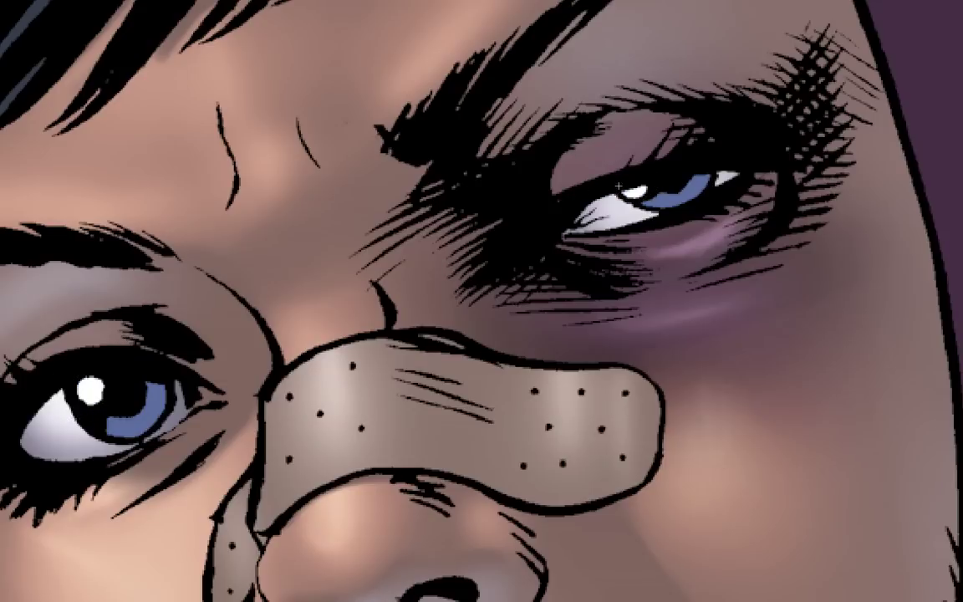
Step: Isolate the irises within a marquee around the eyes and lighten them with their blue (H 224, S 55, B 65) in Screen mode
key("ctrl+minus")
key("ctrl+minus")
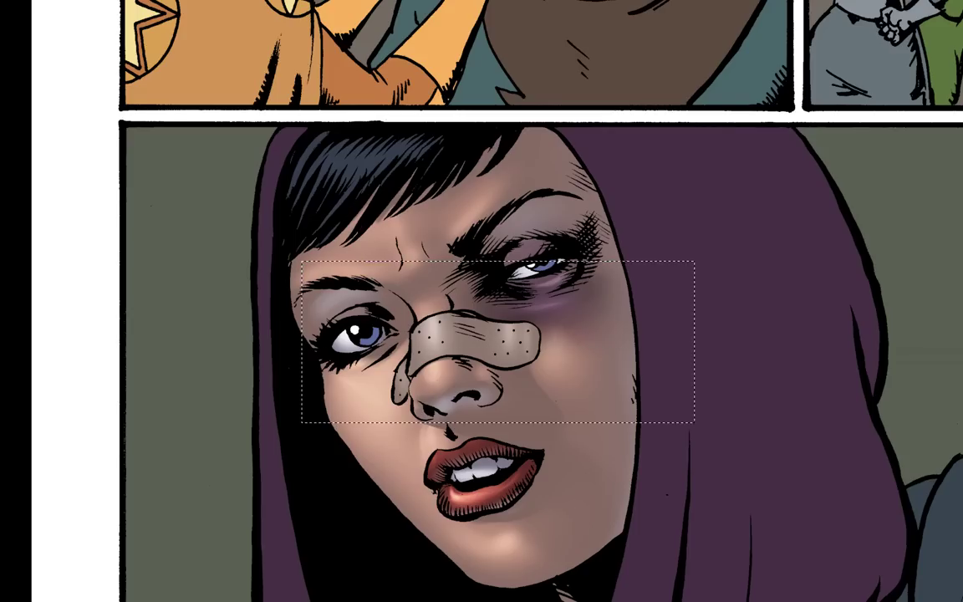
key("ctrl+d")
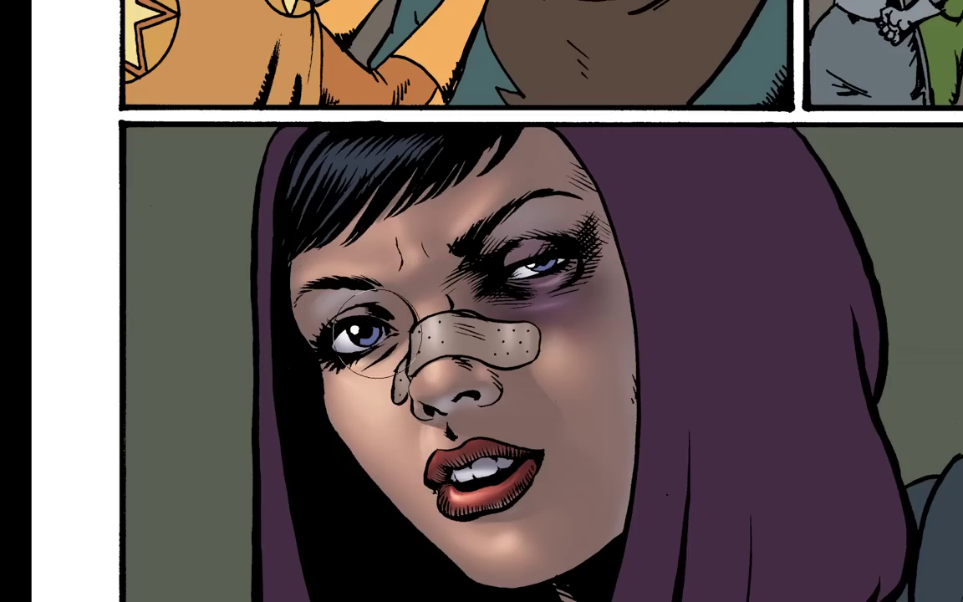
right_click(389, 328, "shift")
left_click(429, 407)
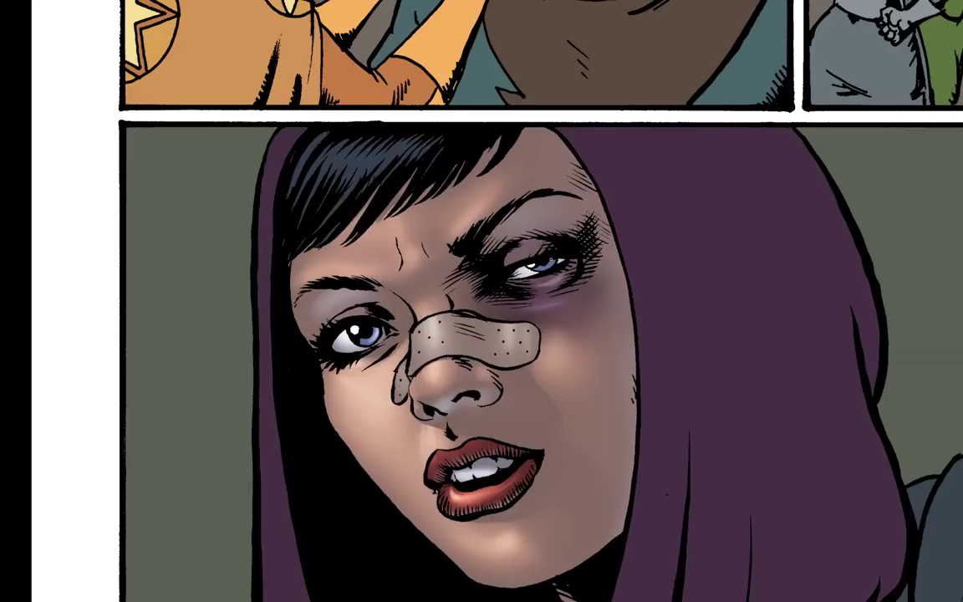
Step: Select only the purple hood within a marquee around the figure, hide the selection edges and sample its purple (H 298, S 44, B 25)
scroll(539, 242, "down", 2)
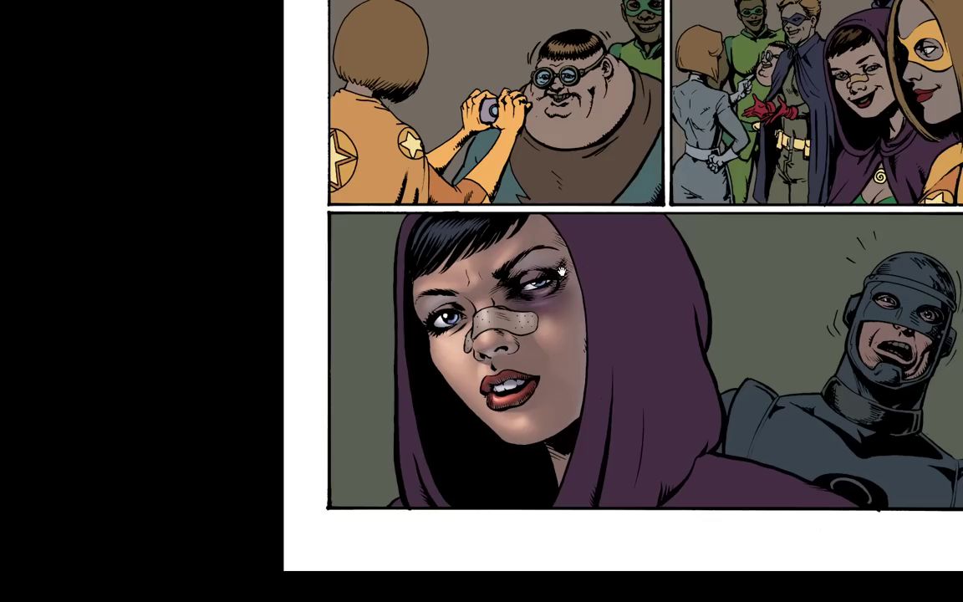
left_click_drag(576, 274, 426, 243)
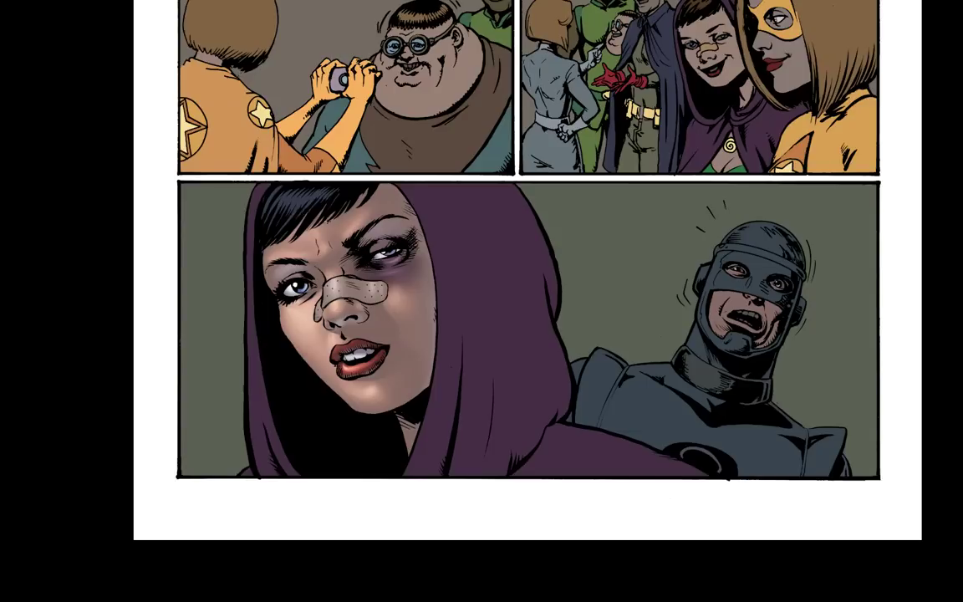
left_click_drag(444, 237, 745, 523)
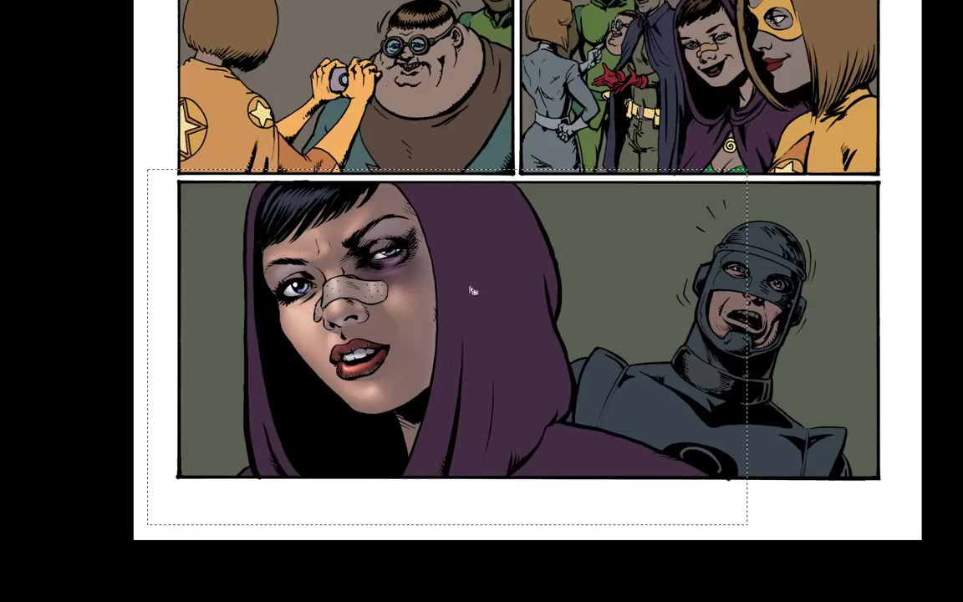
key("ctrl+d")
key("Tab")
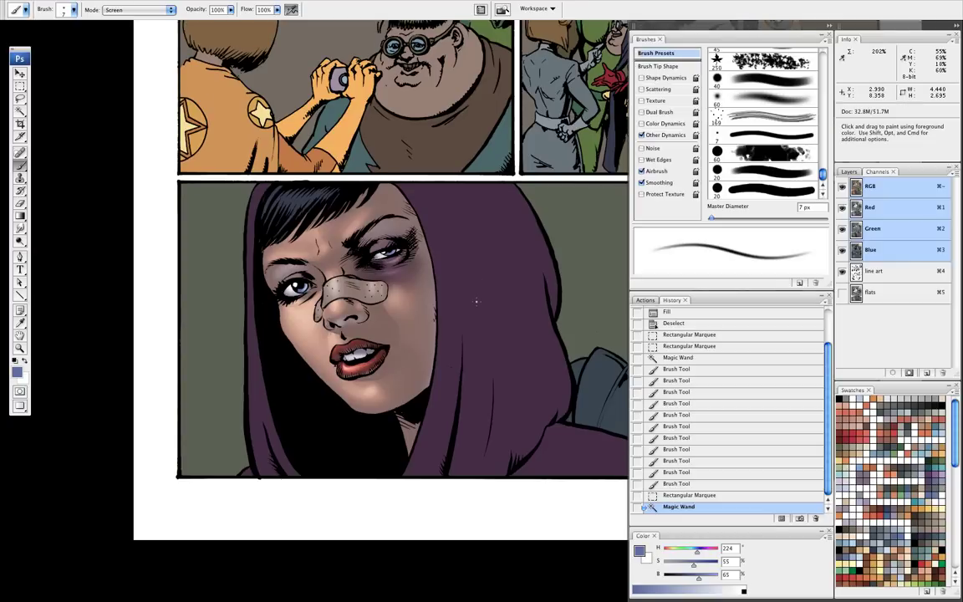
left_click(477, 300, "alt")
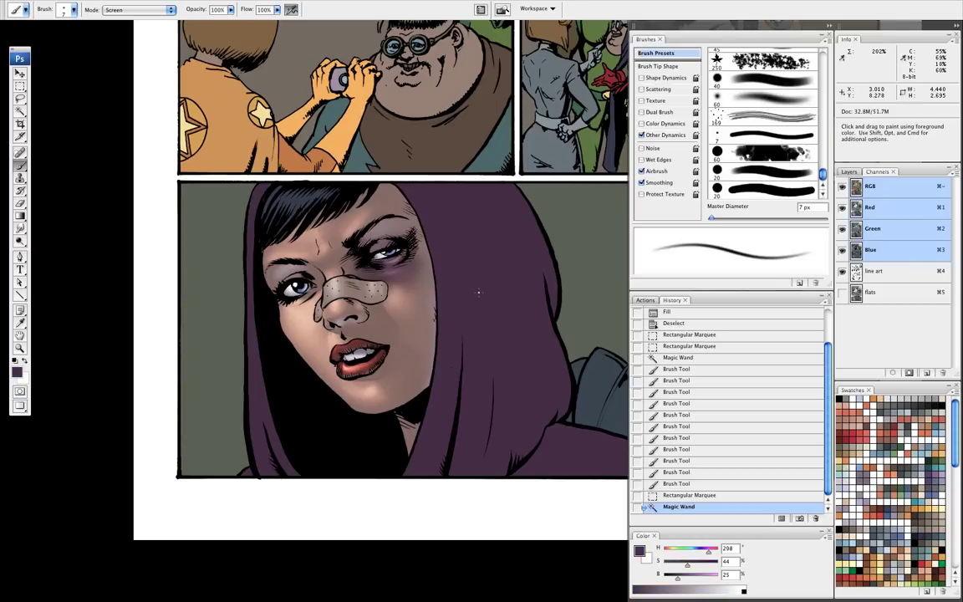
key("bracketright")
left_click_drag(438, 209, 468, 288)
key("bracketright")
left_click(666, 473)
Step: Paint soft highlights down the narrow side of the hood beside the hair with a 60 px soft Screen brush
key("bracketright")
left_click(782, 98)
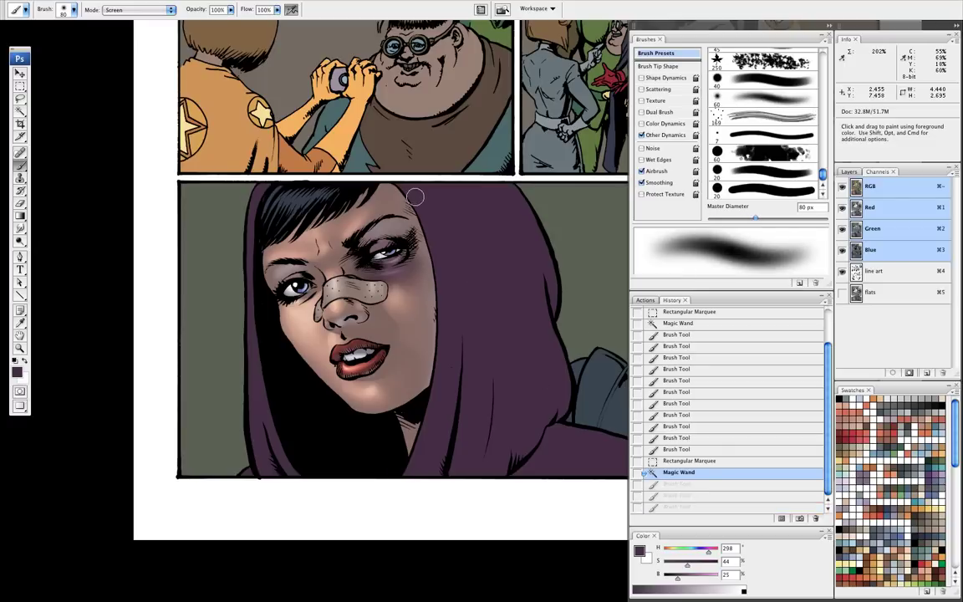
key("bracketleft")
key("bracketleft")
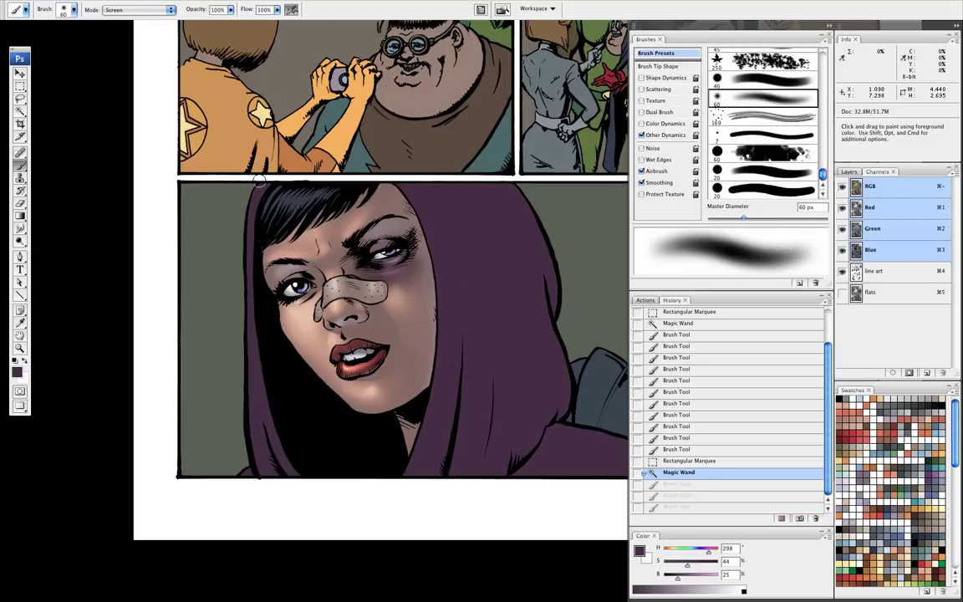
left_click_drag(246, 187, 257, 190)
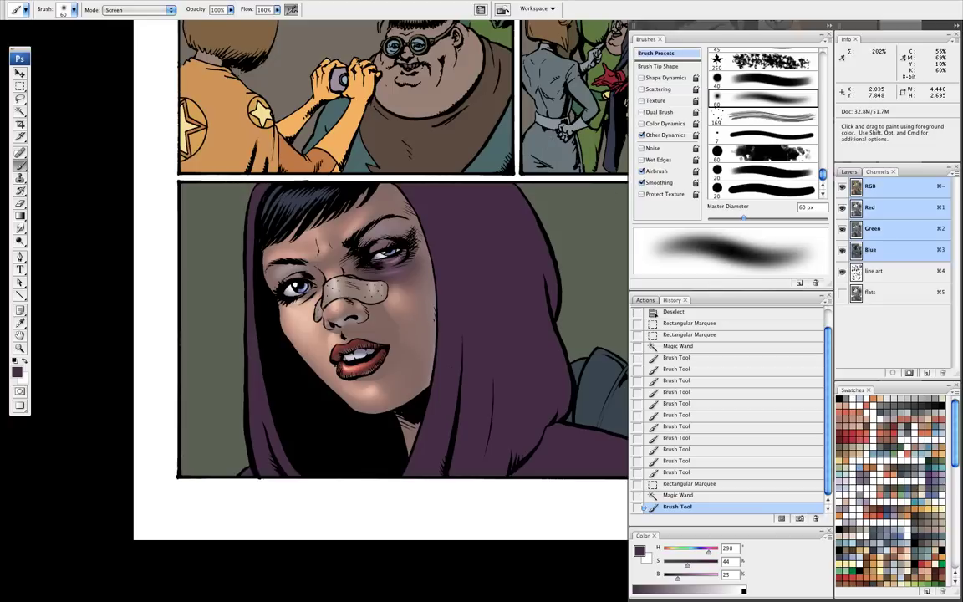
left_click_drag(255, 192, 253, 389)
left_click_drag(255, 351, 272, 471)
Step: Strengthen the highlights on the lower folds of the hood's narrow side with a 35 px brush
key("bracketleft")
key("bracketleft")
key("bracketleft")
key("bracketleft")
mouse_move(253, 391)
left_mouse_down()
mouse_move(271, 470)
mouse_move(286, 460)
mouse_move(258, 378)
left_mouse_up()
left_click_drag(282, 453, 255, 341)
left_click_drag(269, 396, 257, 351)
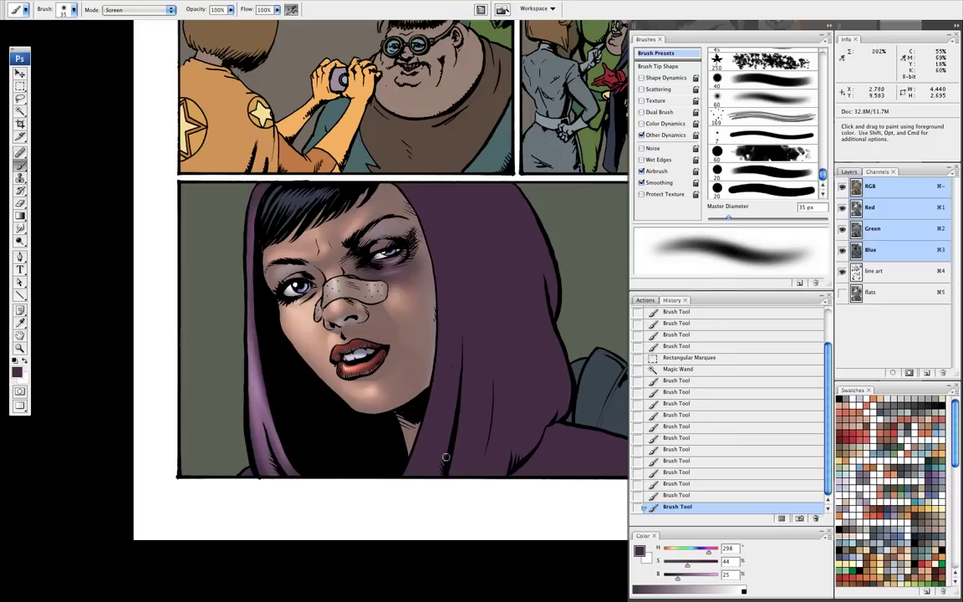
Step: Paint upward highlights along the hood folds below and beside the chin, varying the brush size and finishing at 60 px
key("bracketright")
key("bracketright")
left_click_drag(423, 446, 436, 381)
mouse_move(423, 468)
left_mouse_down()
mouse_move(422, 365)
mouse_move(430, 449)
mouse_move(435, 322)
mouse_move(419, 470)
mouse_move(440, 296)
mouse_move(476, 356)
mouse_move(467, 457)
mouse_move(452, 486)
mouse_move(477, 349)
left_mouse_up()
key("bracketright")
key("bracketright")
key("bracketleft")
key("bracketleft")
left_click_drag(452, 500, 474, 330)
key("bracketright")
key("bracketright")
key("bracketleft")
key("bracketleft")
key("bracketright")
key("bracketright")
left_click_drag(488, 474, 504, 355)
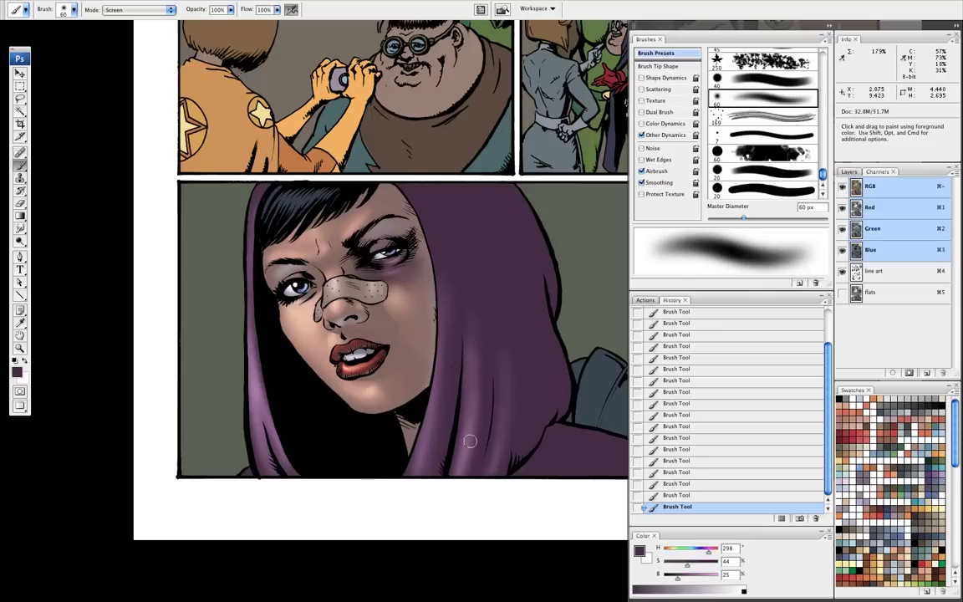
Step: Paint soft Screen highlights up the hood folds beside the chin and cheek, varying the brush size and finishing at 60 px
key("bracketright")
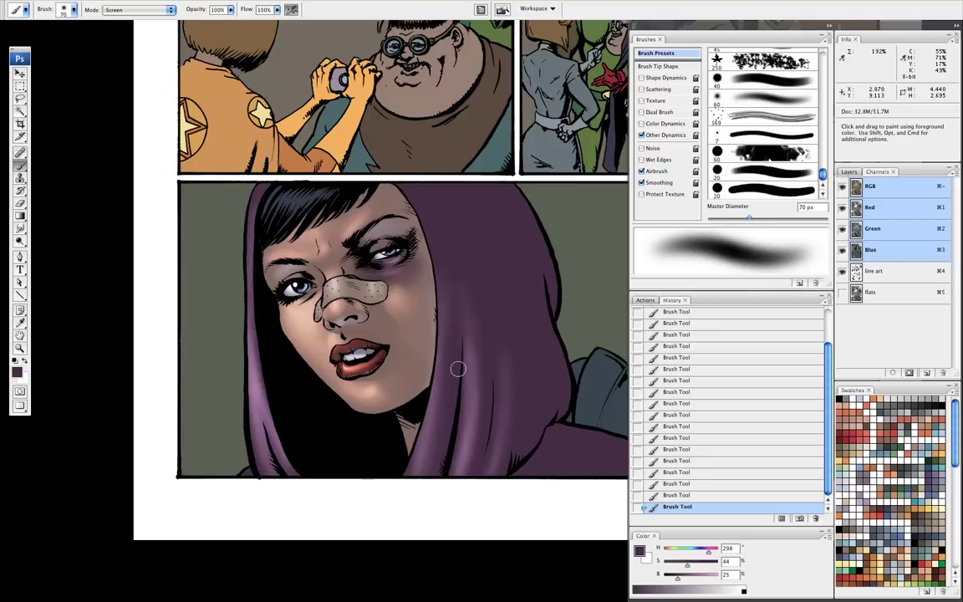
key("bracketright")
key("bracketright")
key("bracketright")
key("bracketleft")
key("bracketleft")
key("bracketleft")
key("bracketleft")
key("bracketright")
key("bracketright")
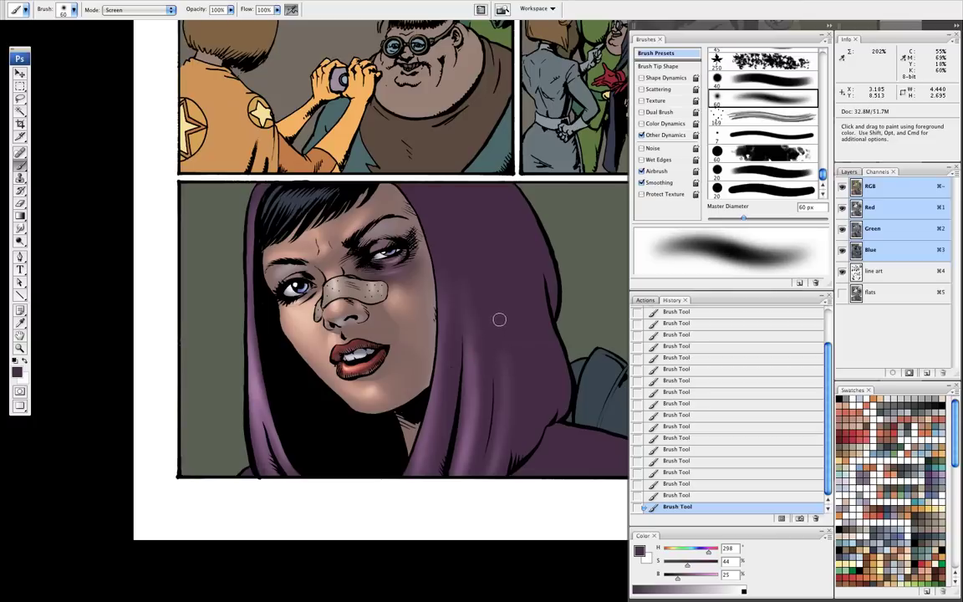
Step: Add highlights along the hood's inner edge beside the bruised eye, varying the soft Screen brush between 40 and 250 px
key("bracketleft")
key("bracketleft")
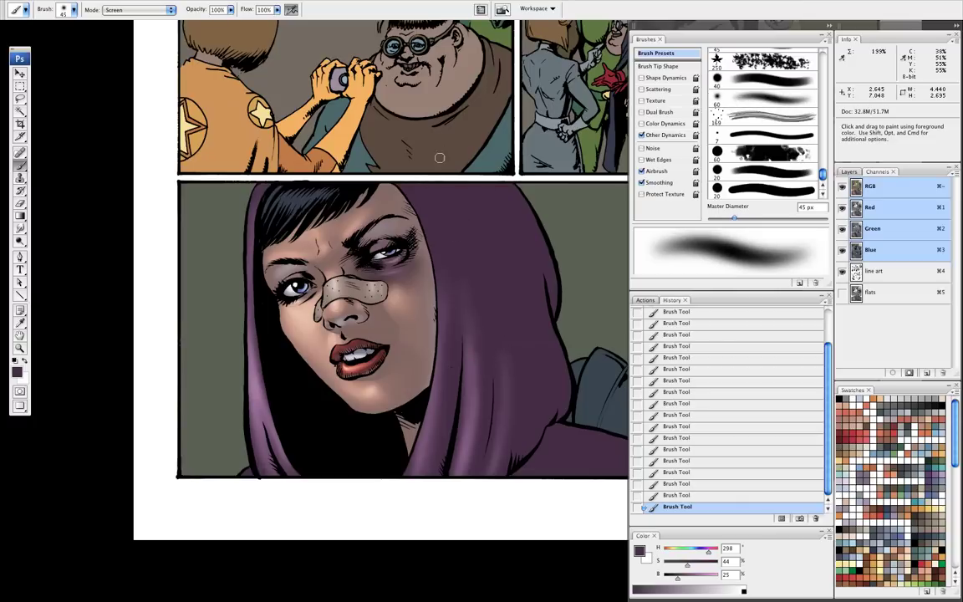
key("bracketleft")
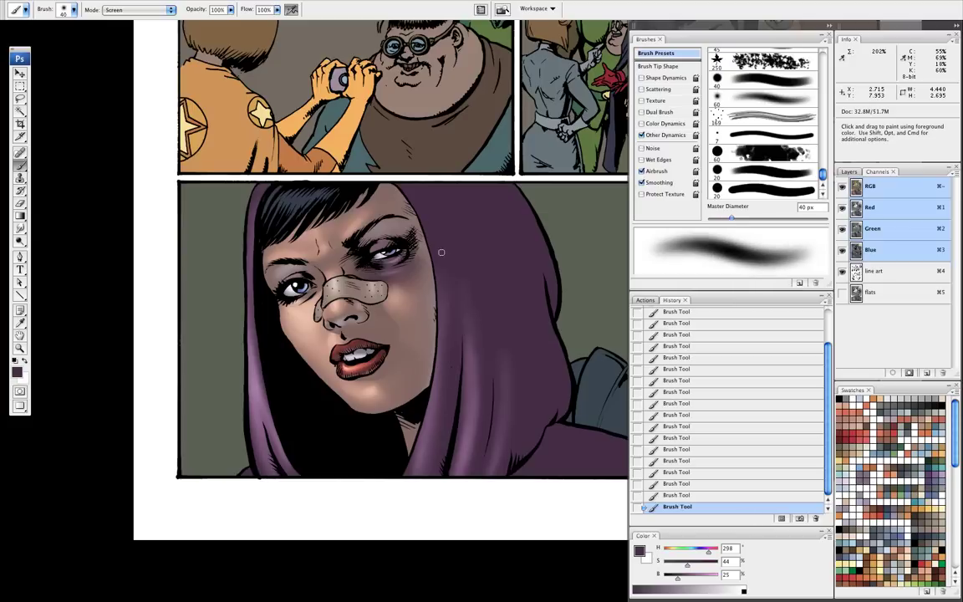
key("bracketright")
key("bracketright")
key("bracketright")
key("bracketright")
key("bracketright")
key("bracketright")
key("bracketright")
key("bracketright")
key("bracketright")
key("bracketright")
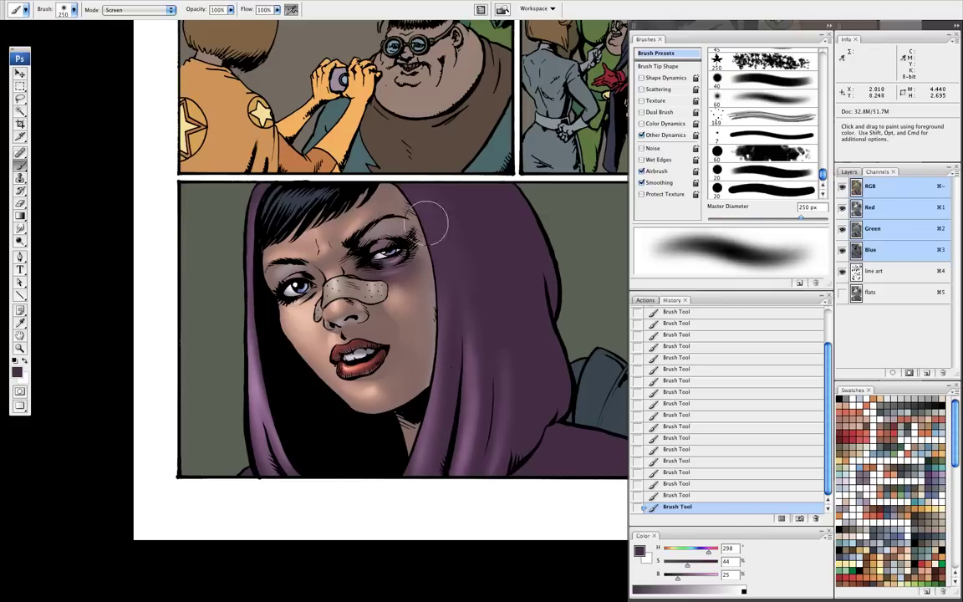
key("bracketleft")
key("bracketleft")
key("bracketleft")
key("bracketleft")
key("bracketleft")
key("bracketleft")
key("bracketleft")
key("bracketleft")
key("bracketleft")
key("bracketleft")
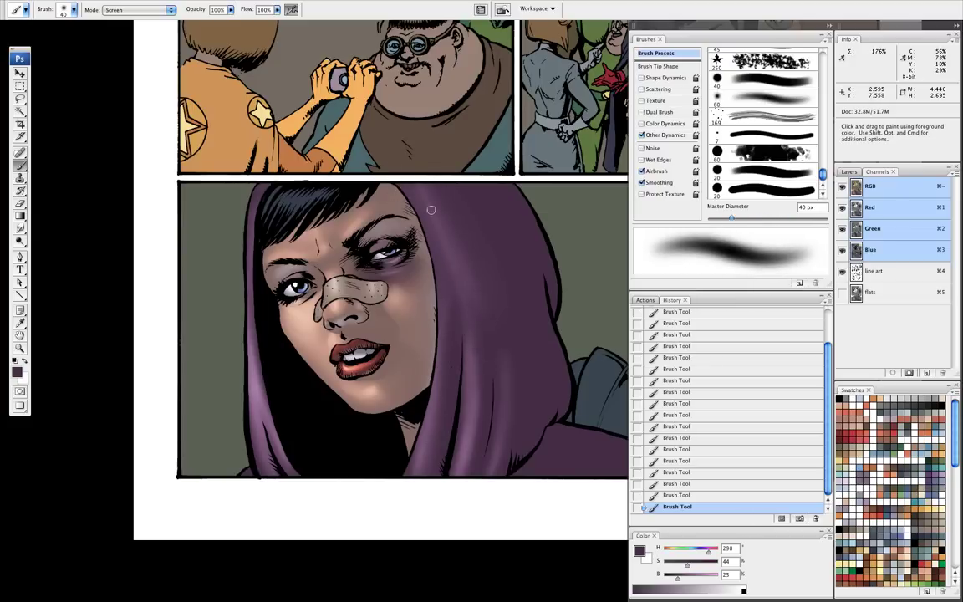
Step: Paint a broad highlight across the upper wide side of the hood, enlarging the soft brush to 200 px
key("bracketright")
key("bracketright")
key("bracketright")
key("bracketright")
key("bracketright")
key("bracketright")
key("bracketright")
key("bracketright")
key("bracketright")
key("bracketright")
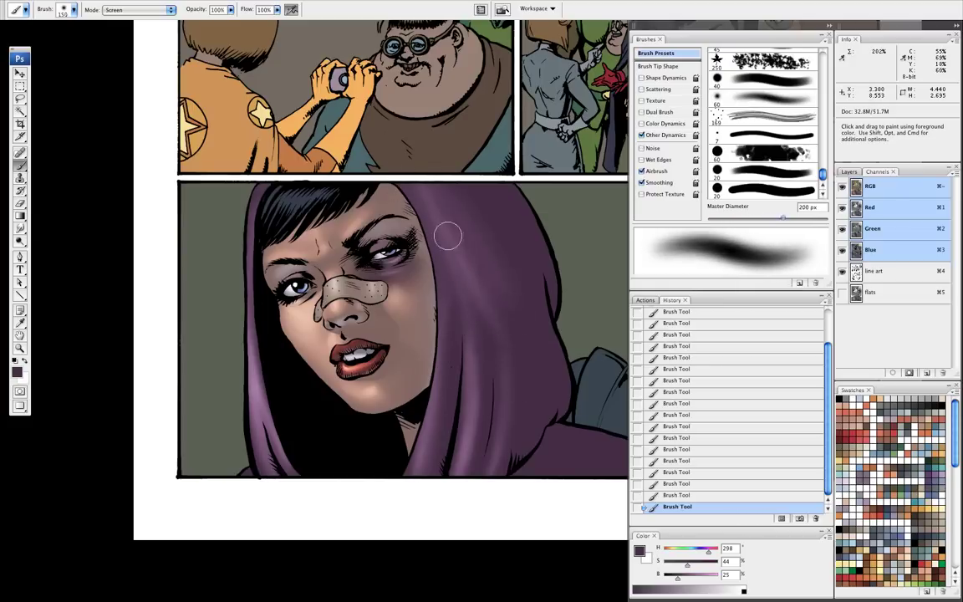
Step: Spread a gentle Screen glow over the wide side of the hood and its folds, enlarging the soft brush to 400 px
key("bracketleft")
key("bracketleft")
key("bracketleft")
key("bracketleft")
key("bracketleft")
key("bracketleft")
key("bracketleft")
key("bracketleft")
key("bracketleft")
key("bracketleft")
key("bracketright")
key("bracketright")
key("bracketright")
key("bracketright")
key("bracketright")
key("bracketright")
key("bracketright")
key("bracketright")
key("bracketright")
key("bracketright")
key("bracketright")
key("bracketright")
key("bracketright")
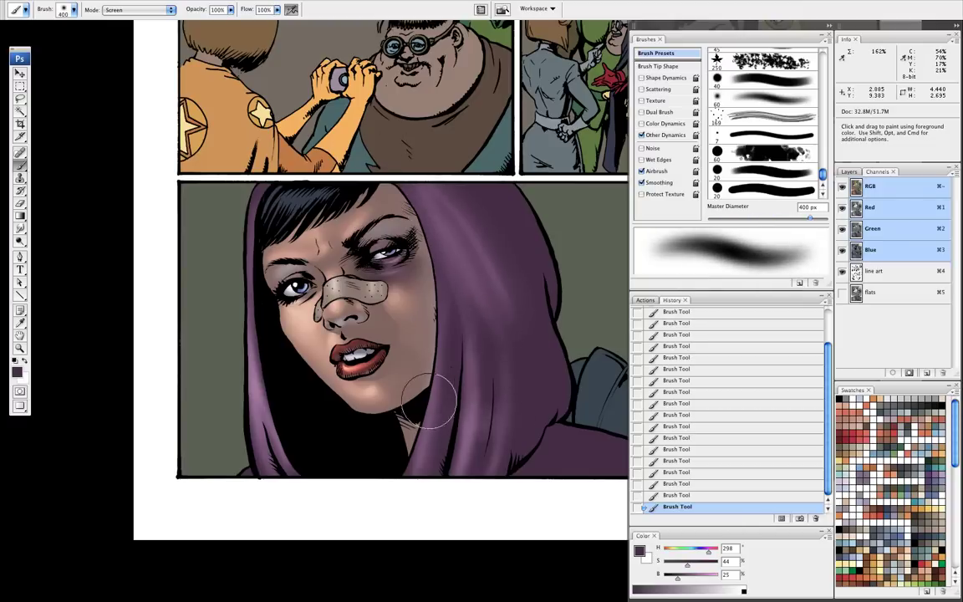
Step: Paint brighter streaks down the upper hood with a 45 px brush and soften them with a 300 px brush
key("bracketleft")
key("bracketleft")
key("bracketleft")
key("bracketleft")
key("bracketleft")
key("bracketleft")
key("bracketleft")
key("bracketleft")
key("bracketleft")
key("bracketleft")
key("bracketleft")
key("bracketleft")
key("bracketleft")
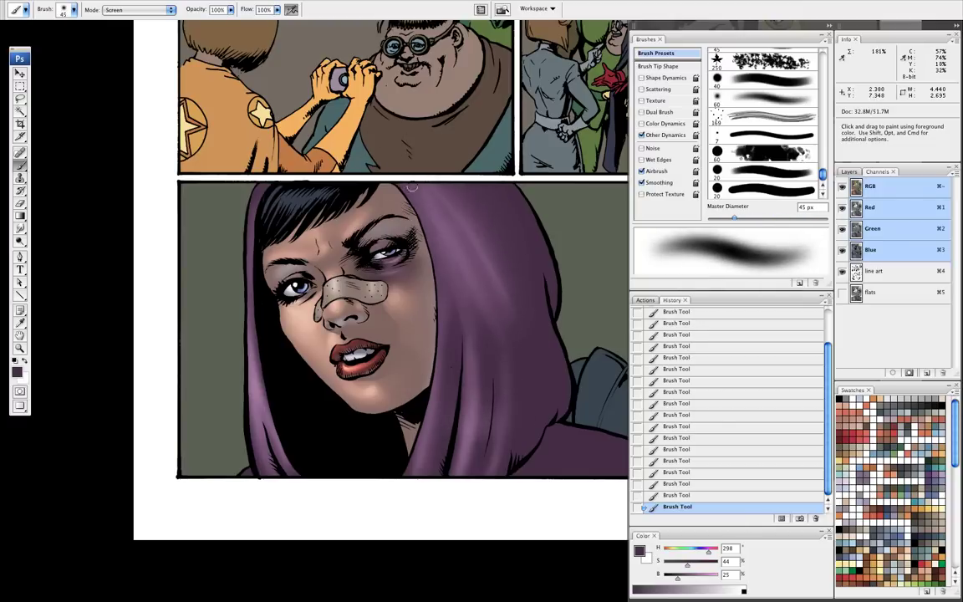
key("bracketright")
key("bracketright")
key("bracketright")
key("bracketright")
key("bracketright")
key("bracketright")
key("bracketright")
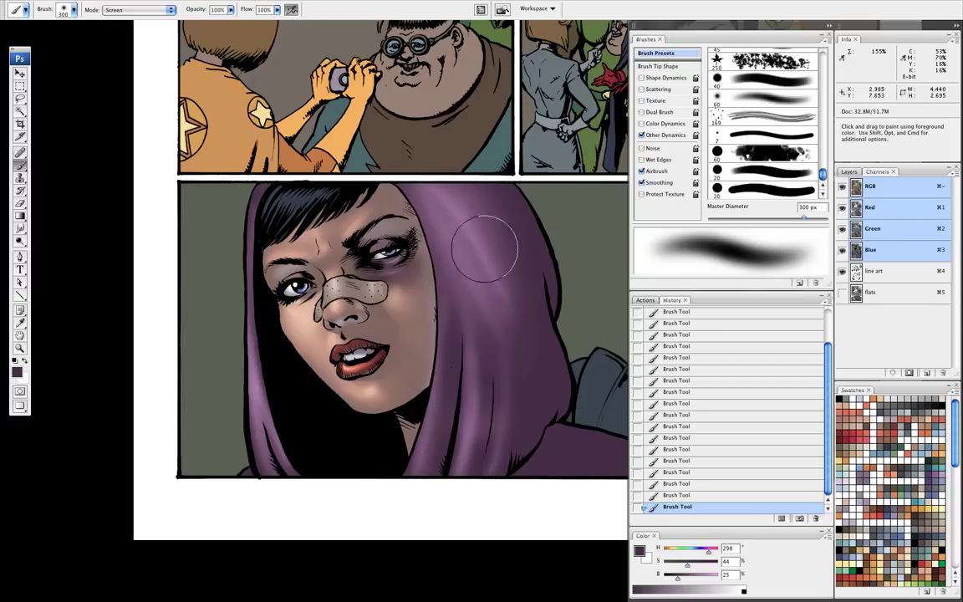
Step: Strengthen the sheen near the top of the hood, varying the brush size and finishing at 250 px
key("bracketleft")
key("bracketleft")
key("bracketleft")
key("bracketleft")
key("bracketright")
key("bracketright")
key("bracketright")
key("bracketright")
key("bracketright")
key("bracketright")
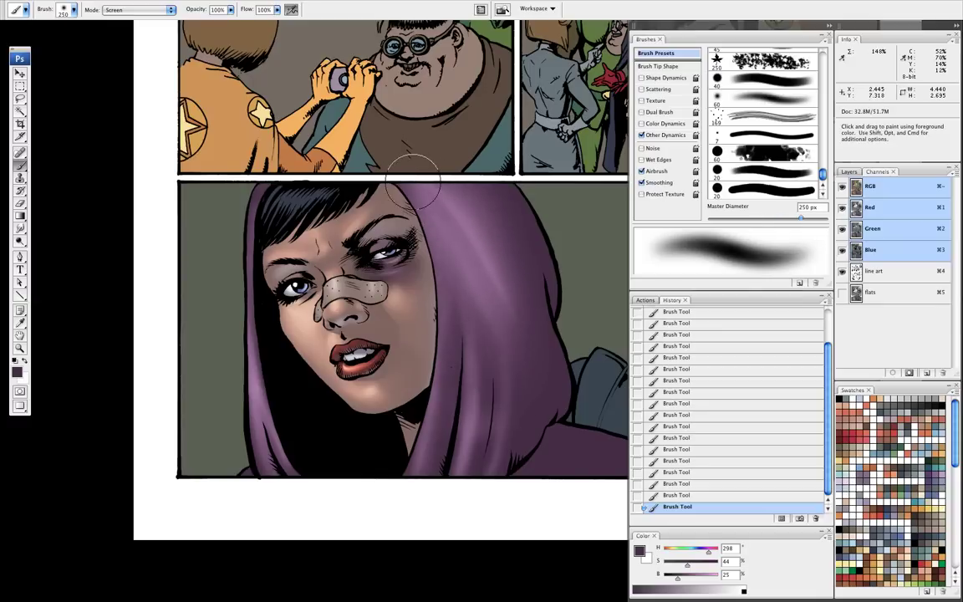
Step: Keep the dark purple as background colour, sample a lighter hood purple (S 39, B 45) and set the brush to Normal mode
key("x")
key("bracketleft")
key("bracketleft")
key("bracketleft")
key("bracketleft")
left_click(431, 412, "alt")
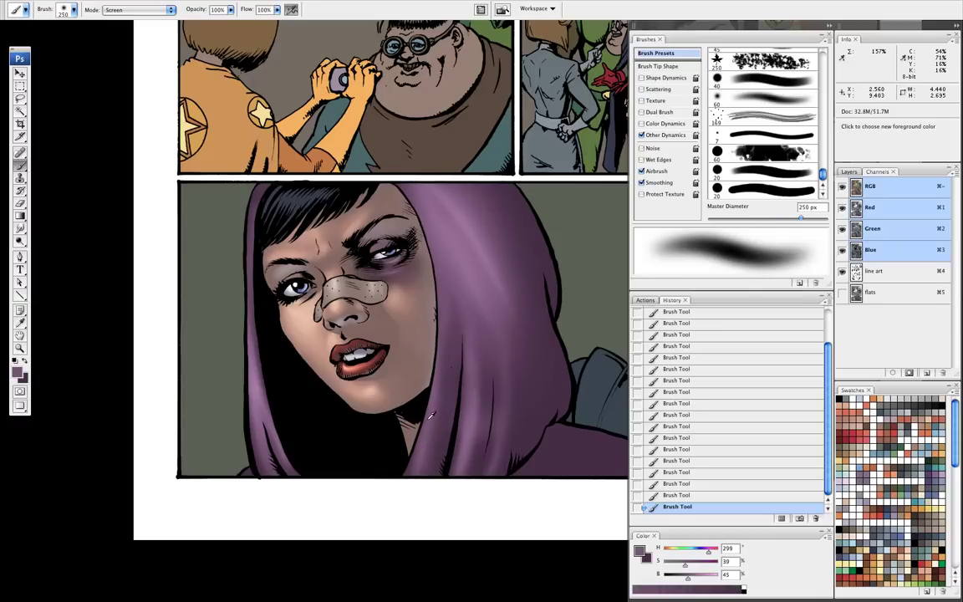
right_click(483, 266, "shift")
left_click(504, 290)
Step: Blend the streaky highlights on the upper hood with the lighter purple in Normal mode, using larger and smaller soft brushes
key("bracketright")
key("bracketright")
key("bracketright")
key("bracketright")
key("bracketright")
key("bracketright")
key("bracketleft")
key("bracketleft")
key("bracketleft")
key("bracketleft")
key("bracketleft")
key("bracketleft")
key("bracketleft")
key("bracketleft")
key("bracketleft")
key("bracketleft")
key("bracketleft")
key("bracketleft")
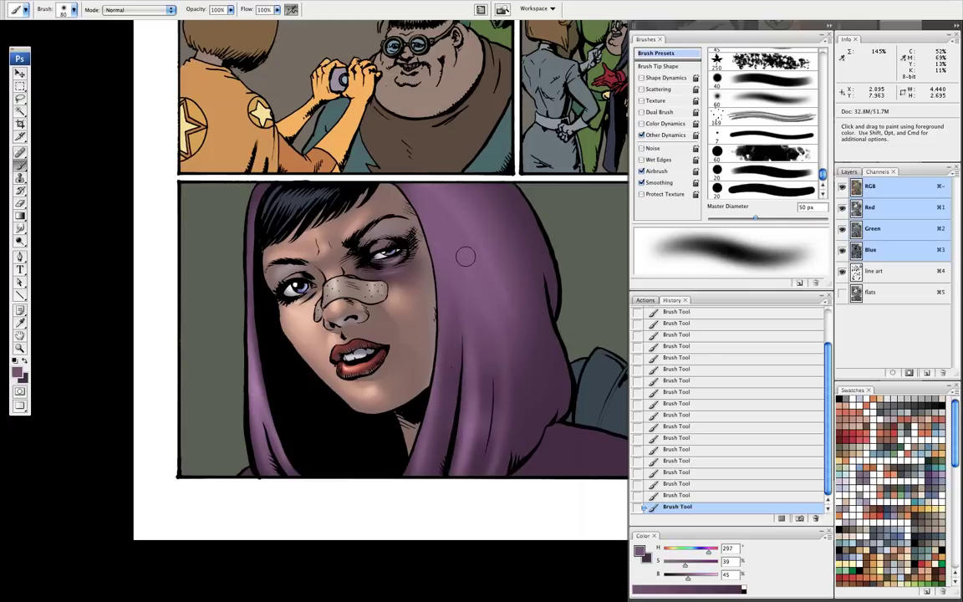
Step: Blend the lighter purple down the lower outer folds on the hood's wide side, varying the soft brush size
key("bracketright")
mouse_move(527, 358)
left_mouse_down()
mouse_move(541, 413)
mouse_move(528, 441)
left_mouse_up()
key("bracketright")
key("bracketright")
key("bracketright")
key("bracketright")
key("bracketright")
key("bracketleft")
key("bracketleft")
key("bracketleft")
key("bracketleft")
key("bracketleft")
key("bracketleft")
key("bracketleft")
key("bracketleft")
key("bracketleft")
key("bracketleft")
key("bracketleft")
key("bracketleft")
key("bracketleft")
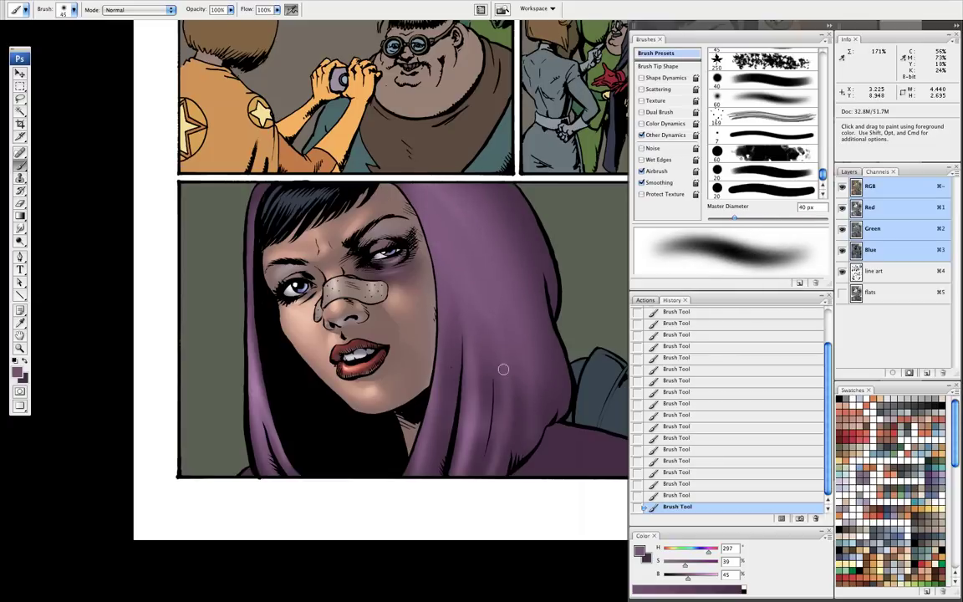
Step: Return to the dark purple (H 298, S 44, B 25) in Screen mode and add fold highlights with a 45 px brush
key("x")
right_click(503, 308)
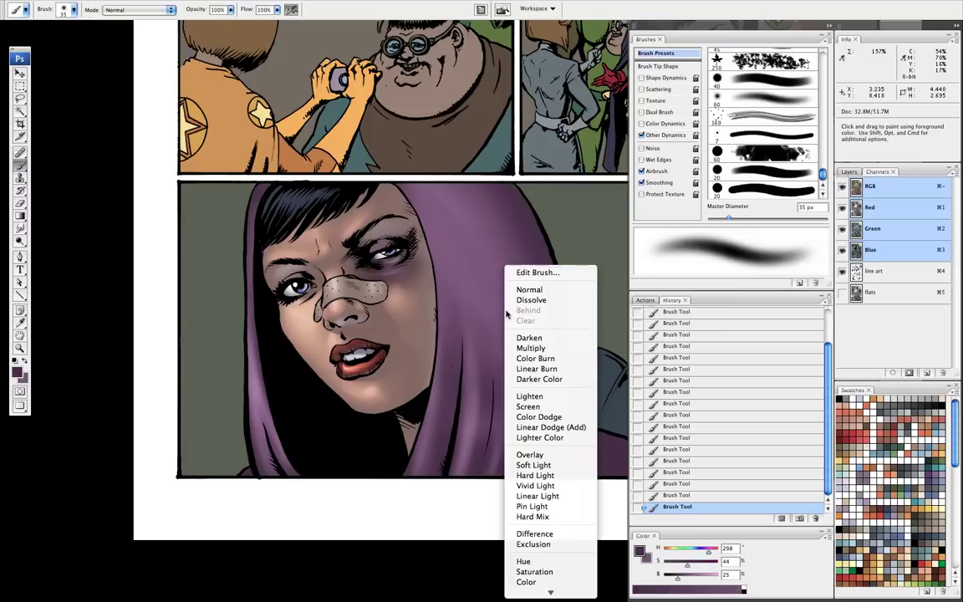
left_click(527, 407)
key("bracketleft")
key("bracketright")
key("bracketright")
key("bracketright")
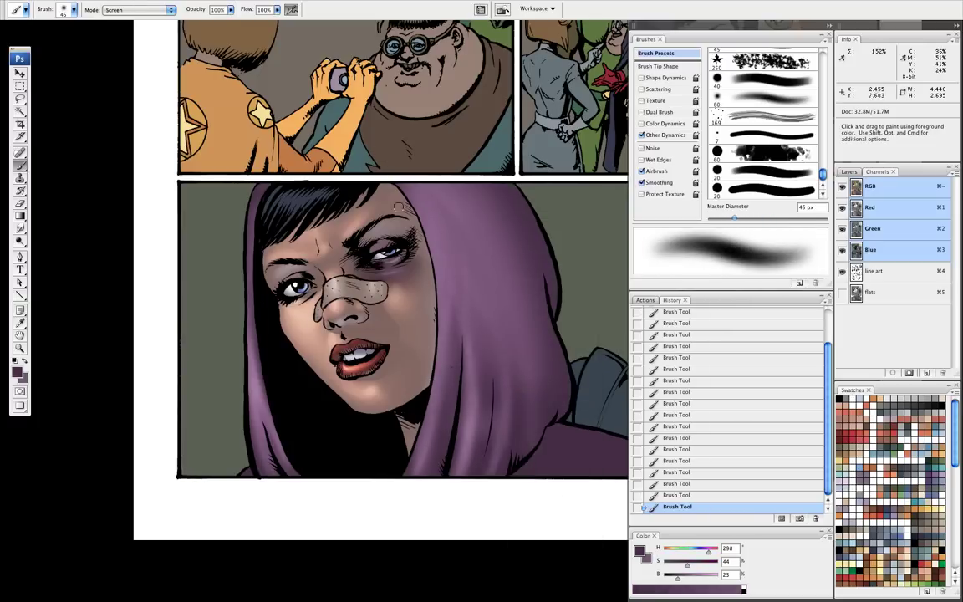
Step: Undo the last two brush strokes on the hood
key("bracketright")
key("ctrl+alt+z")
key("ctrl+alt+z")
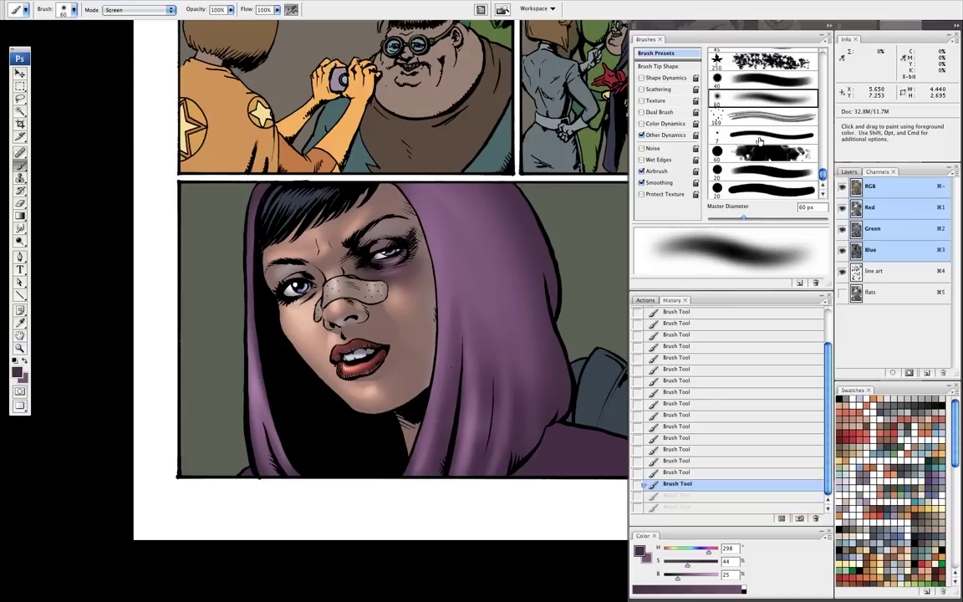
Step: Paint thin dark purple Screen highlights along the lower folds on the hood's narrow side, with brushes of 9 to 30 px
left_click(778, 87)
key("bracketleft")
key("bracketleft")
key("bracketleft")
key("bracketleft")
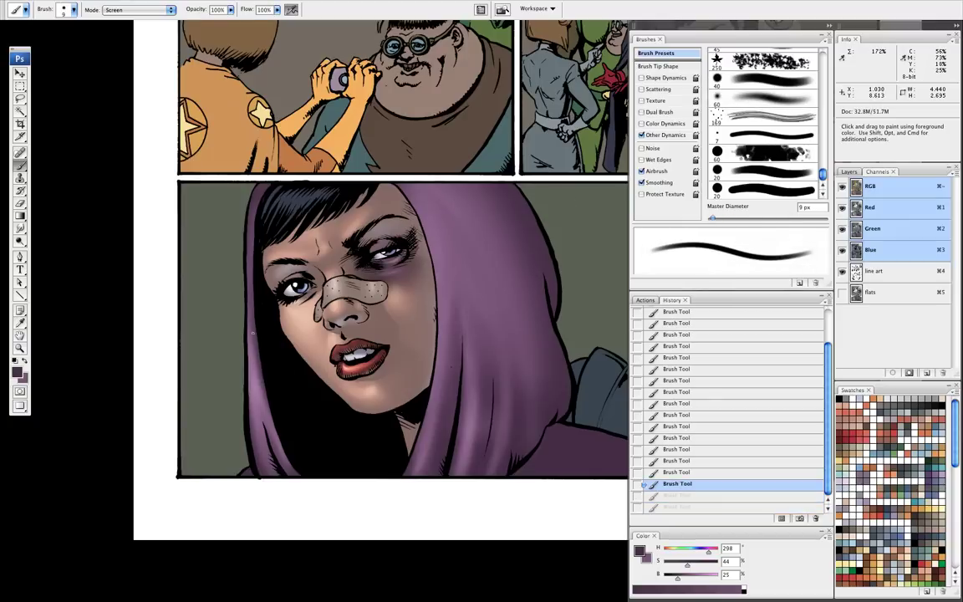
key("bracketright")
key("bracketright")
key("ctrl+shift+z")
key("ctrl+shift+z")
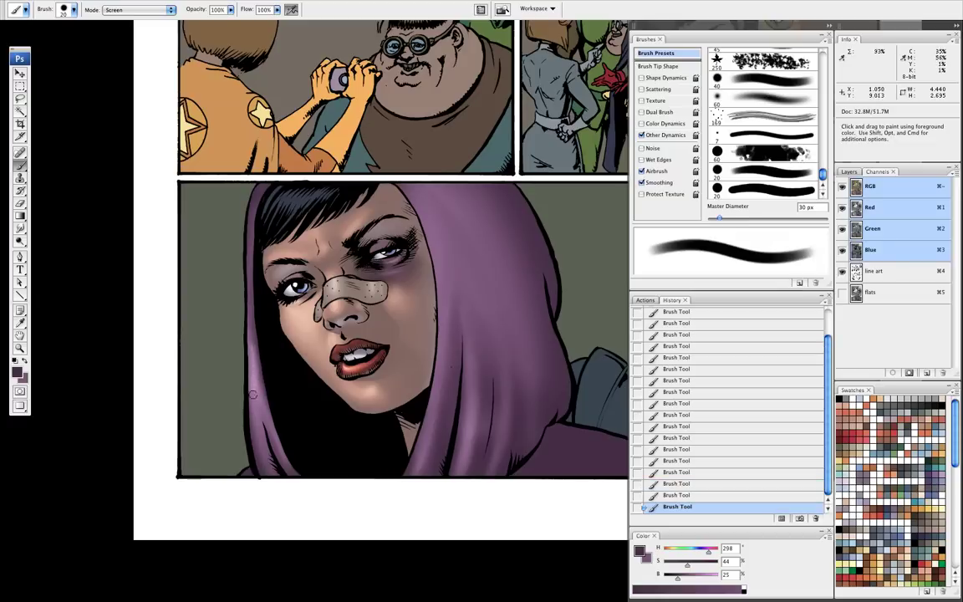
Step: Extend the Screen highlight up the edge of the hood's narrow side, starting from a 10 px brush and varying its size
key("bracketleft")
key("bracketleft")
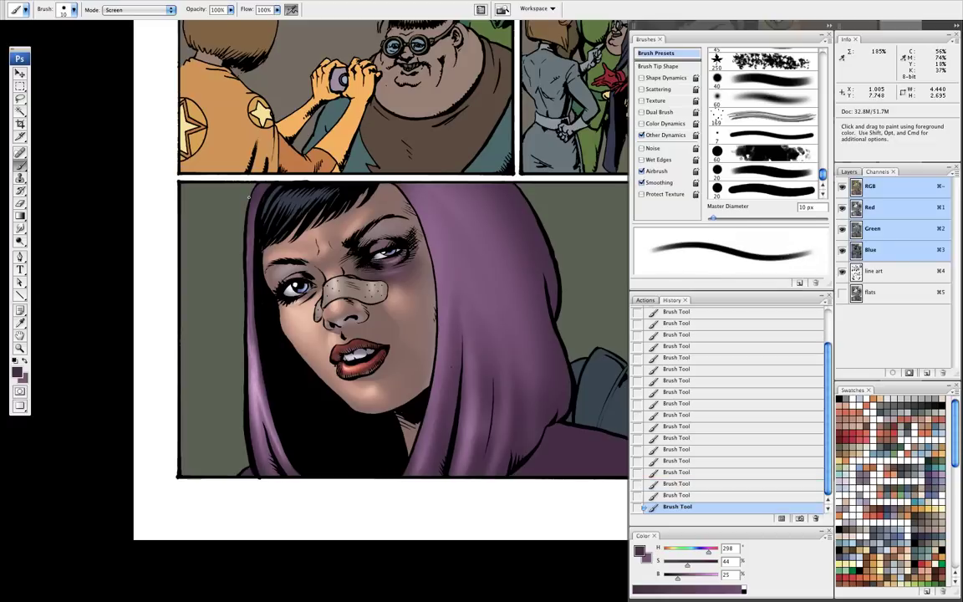
key("bracketright")
key("bracketright")
left_click_drag(253, 201, 249, 264)
key("bracketleft")
key("bracketleft")
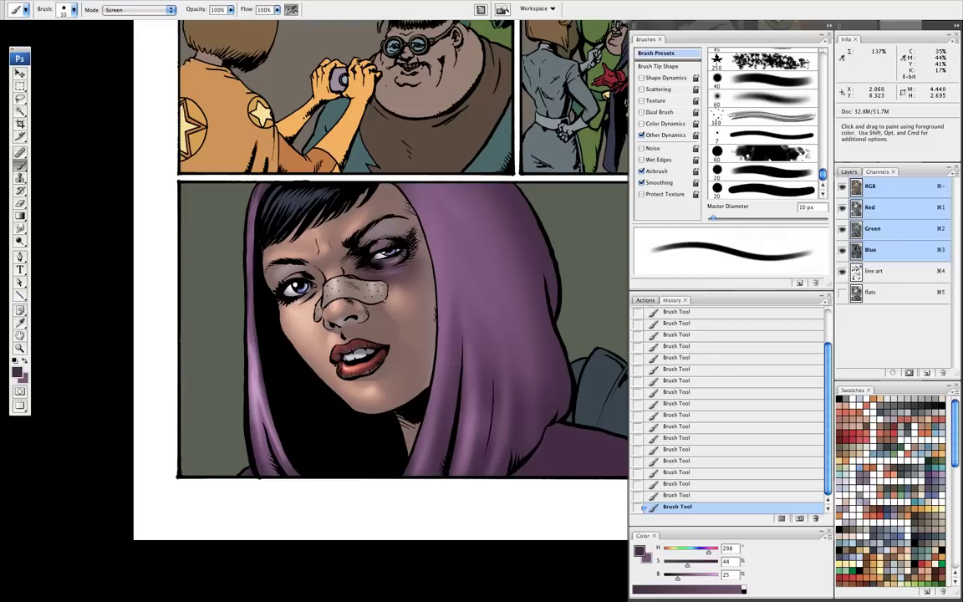
Step: Highlight the hood folds beside the cheek and neck in Screen mode, using 10 to 30 px brushes
key("space")
left_click_drag(415, 224, 387, 237)
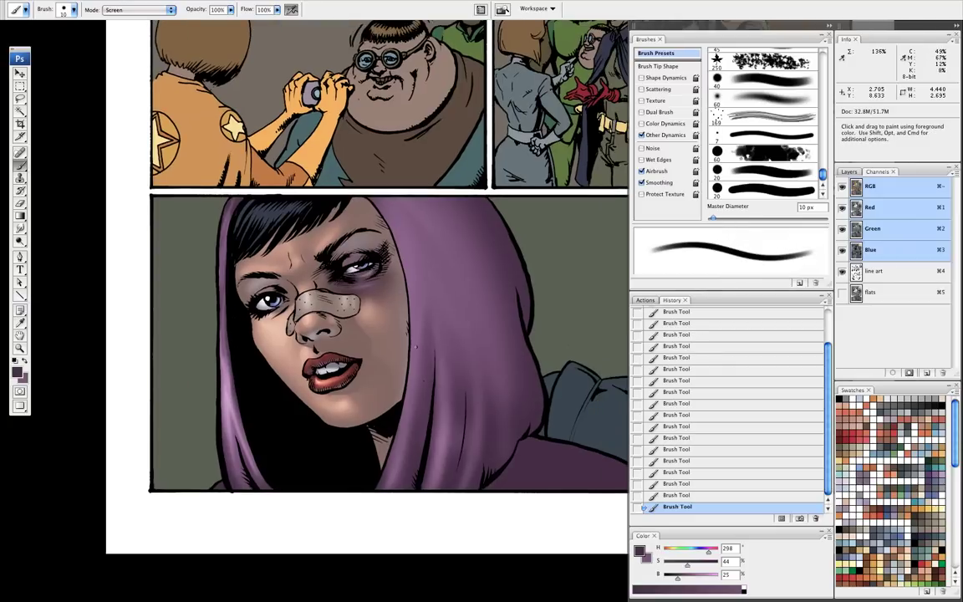
key("bracketright")
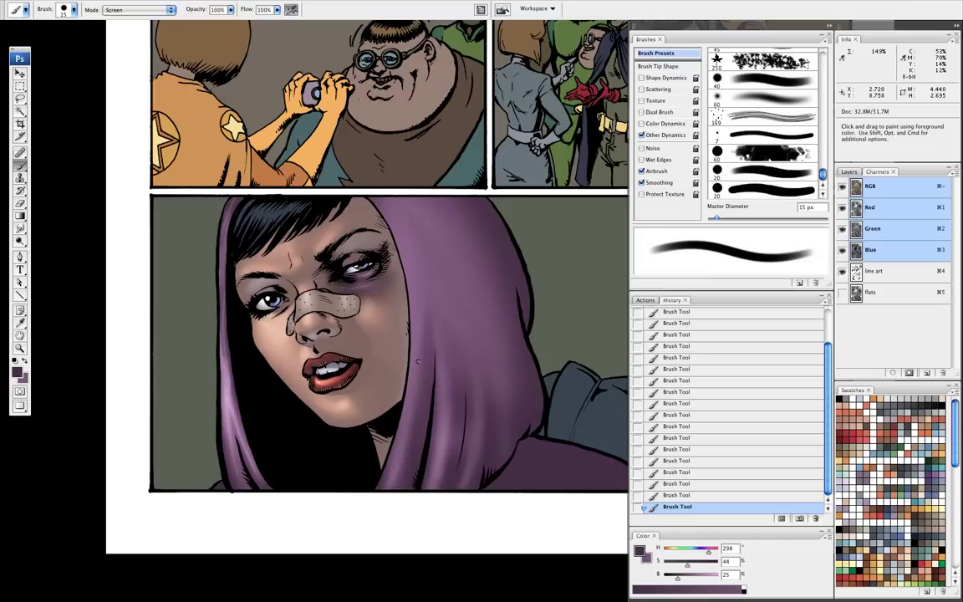
key("bracketright")
key("bracketright")
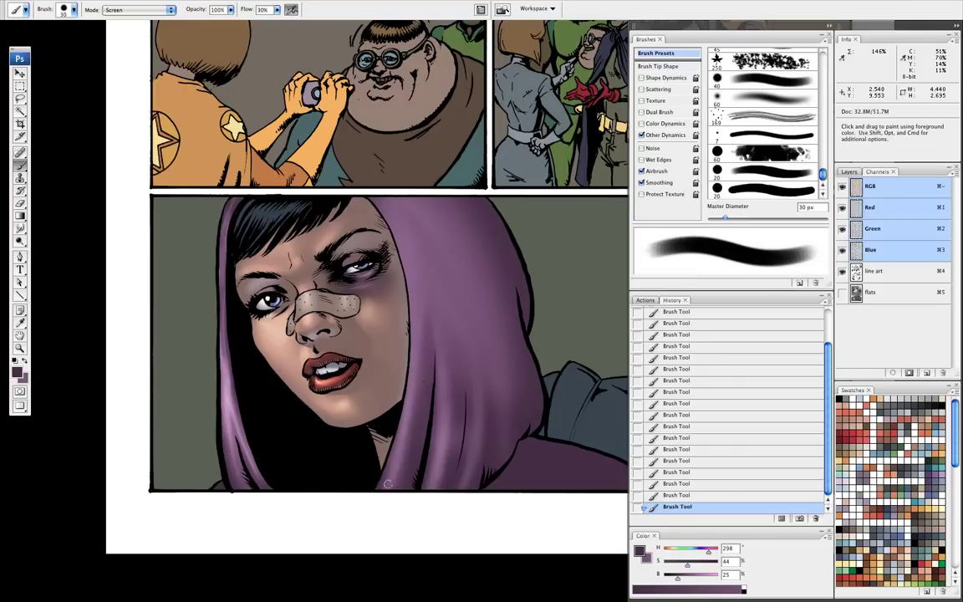
key("bracketright")
key("bracketright")
key("bracketright")
key("bracketright")
key("bracketright")
key("bracketright")
key("bracketright")
key("bracketright")
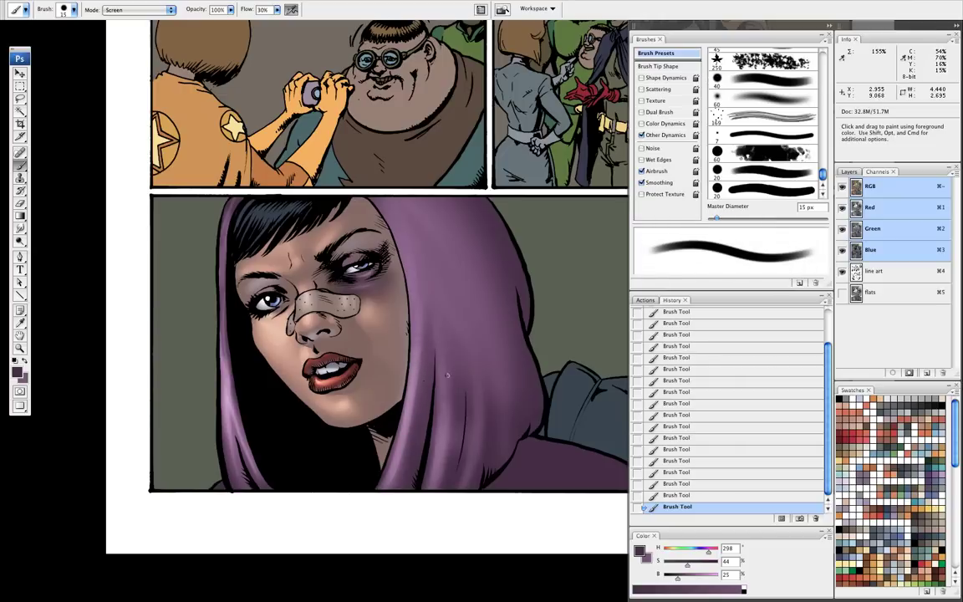
Step: Brighten the middle and lower folds on the hood's wide side in Screen mode, working between 15 and 50 px brushes
key("bracketright")
key("bracketright")
key("bracketleft")
key("bracketleft")
key("bracketleft")
key("bracketleft")
key("bracketleft")
key("bracketleft")
key("bracketleft")
key("bracketleft")
key("bracketleft")
key("bracketleft")
key("bracketleft")
key("bracketleft")
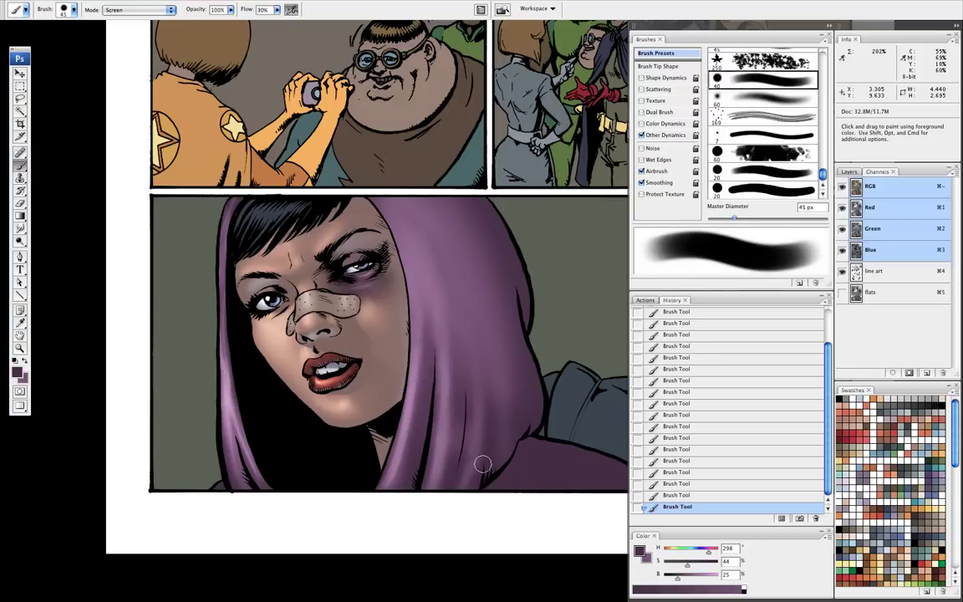
key("bracketright")
key("bracketright")
key("bracketright")
key("bracketright")
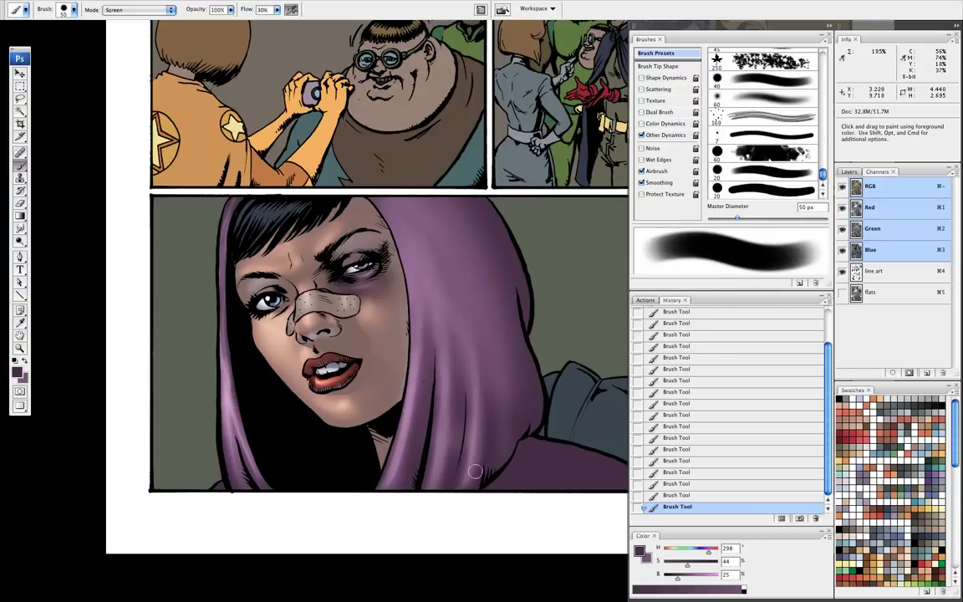
Step: Build up Screen highlights on the lower outer folds where the hood meets the shoulder, varying the brush around 35 px
key("bracketleft")
key("bracketleft")
key("bracketleft")
key("bracketleft")
key("bracketleft")
key("bracketleft")
key("bracketleft")
key("bracketleft")
key("bracketleft")
key("bracketleft")
key("bracketleft")
key("bracketleft")
key("bracketright")
key("bracketright")
key("bracketright")
key("bracketright")
key("bracketright")
key("bracketright")
key("bracketright")
key("bracketright")
key("bracketright")
key("bracketright")
key("bracketright")
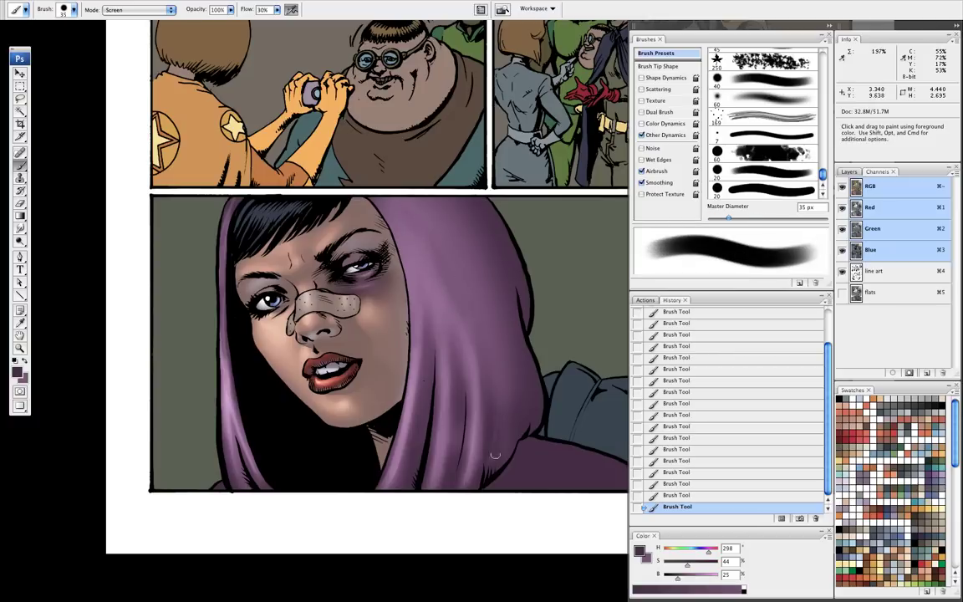
Step: Add broad Screen highlights to the wide side of the hood with a 150 px brush, and refine its central folds at 45 px
key("bracketright")
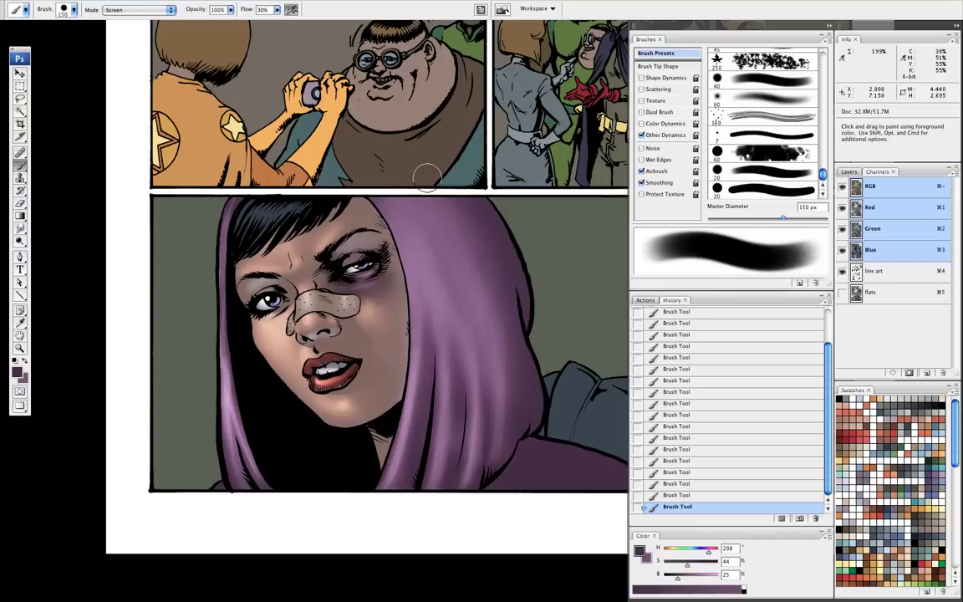
key("bracketleft")
key("bracketleft")
key("bracketleft")
key("bracketleft")
key("bracketleft")
key("bracketleft")
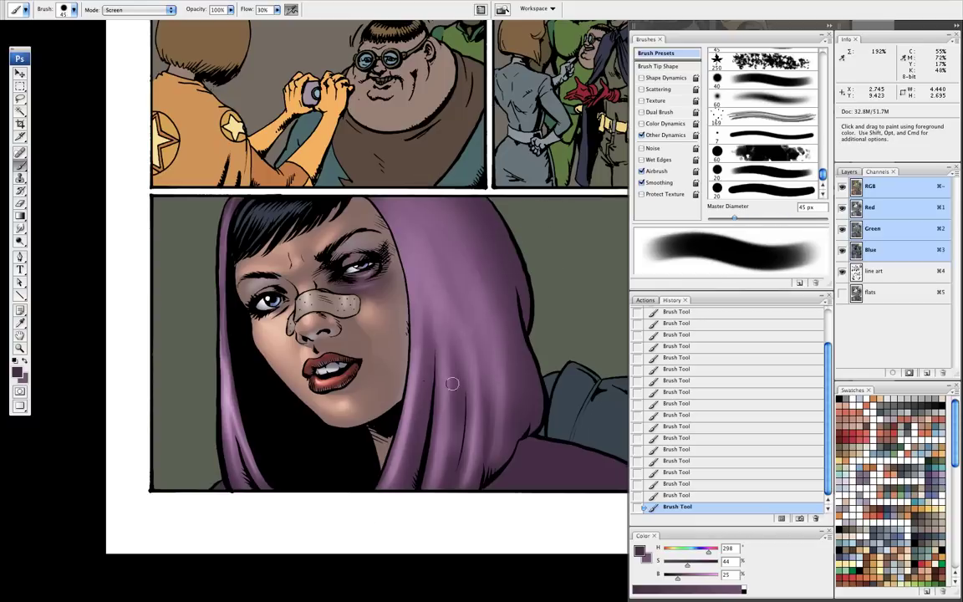
Step: Paint soft Screen highlights across the woman's purple shoulder with large brushes of about 90 to 125 px
left_click_drag(513, 274, 420, 320)
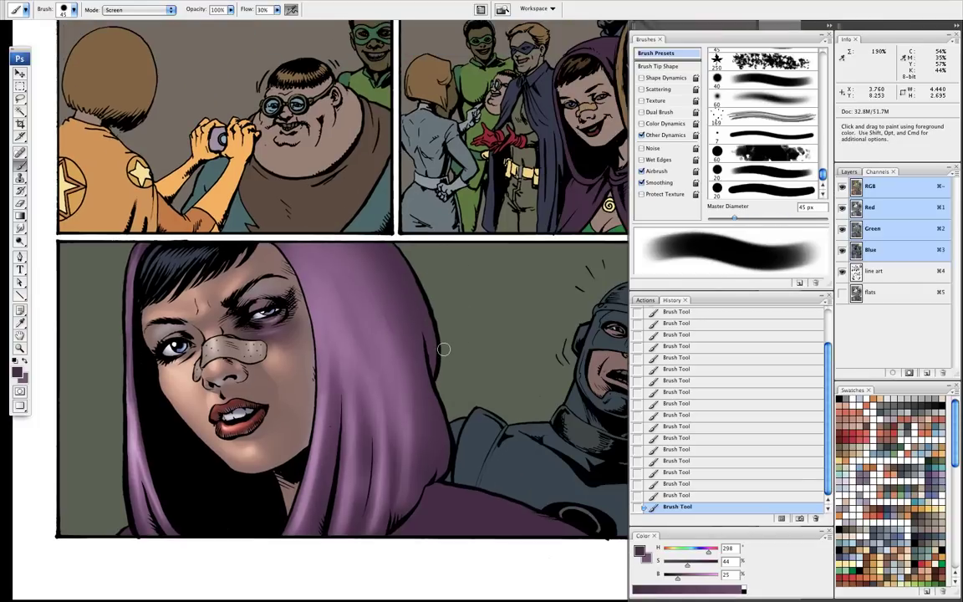
key("bracketright")
key("bracketright")
key("bracketright")
key("bracketright")
key("bracketright")
key("bracketright")
key("bracketright")
key("bracketright")
key("bracketright")
key("bracketright")
key("bracketright")
key("bracketright")
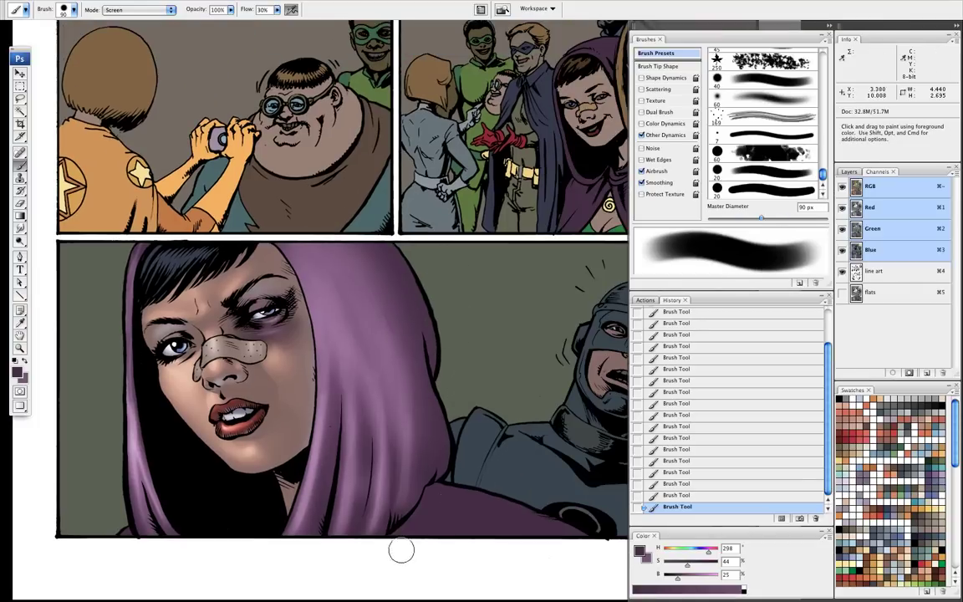
key("bracketleft")
key("bracketleft")
key("bracketleft")
key("bracketleft")
key("bracketleft")
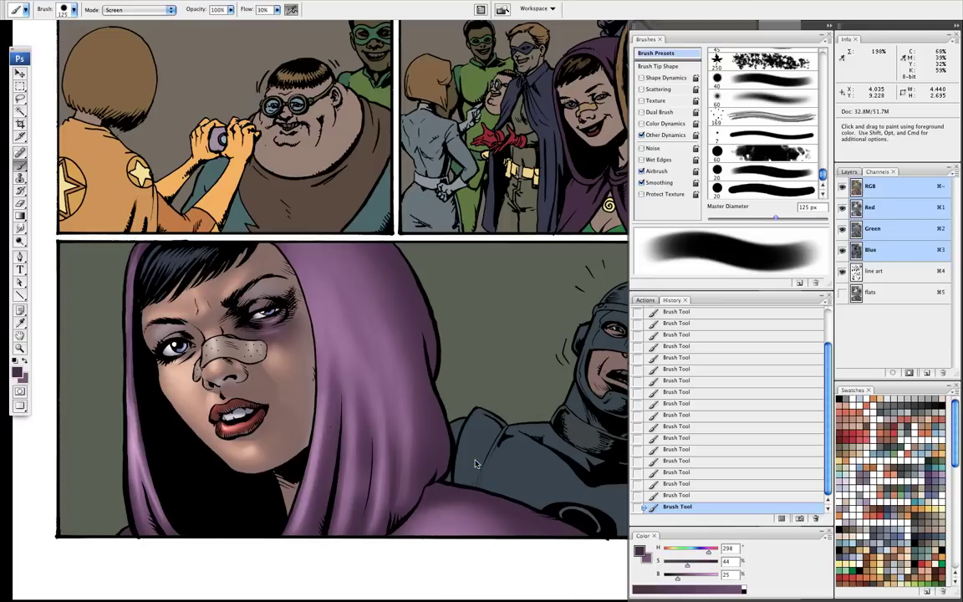
Step: Switch the brush to Normal mode and blend the shoulder and hood shading with 35 to 60 px brushes
right_click(424, 430)
left_click(460, 266)
key("bracketleft")
key("bracketleft")
key("bracketleft")
key("bracketleft")
key("bracketright")
key("bracketright")
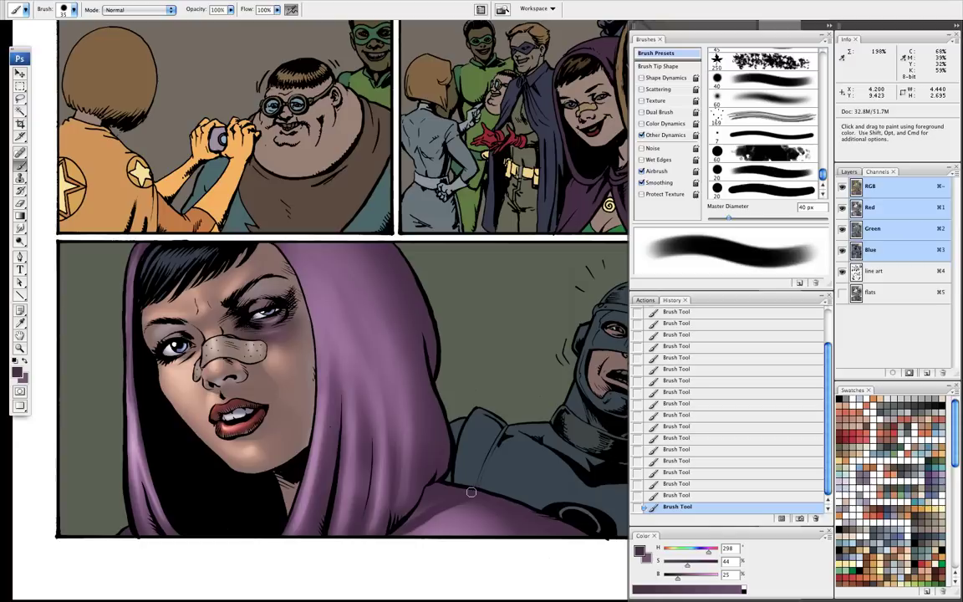
key("bracketleft")
key("bracketleft")
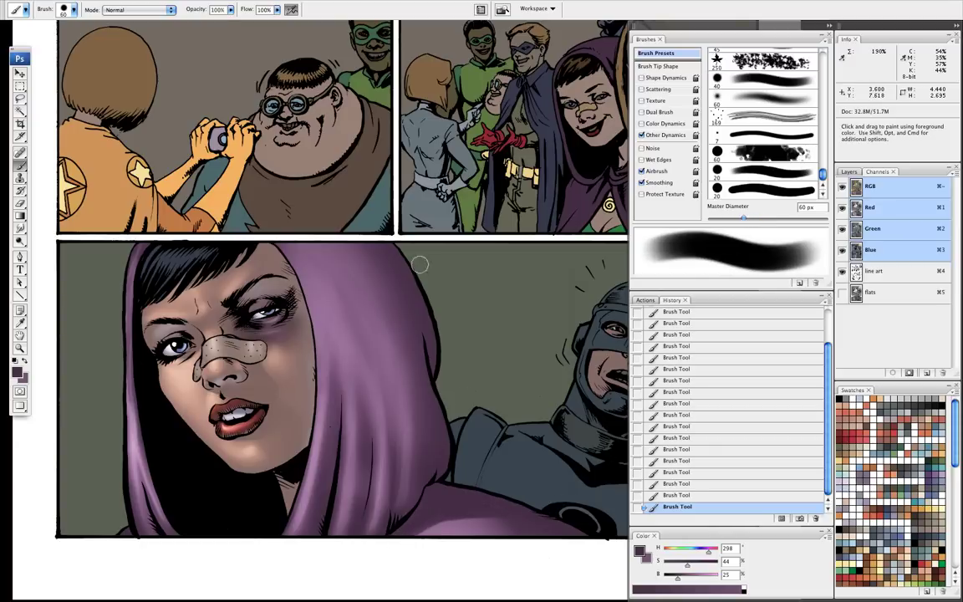
key("bracketleft")
key("bracketleft")
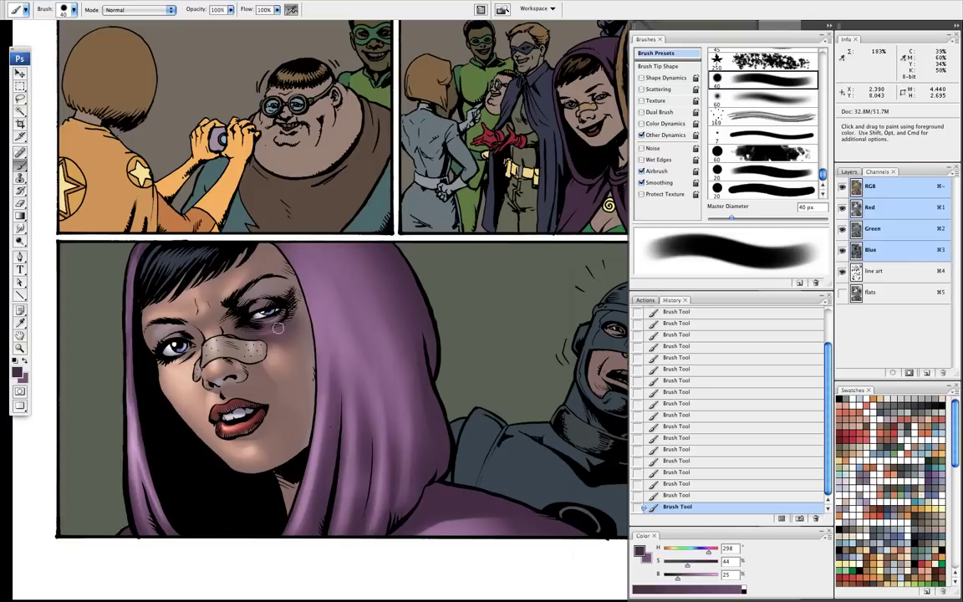
Step: Paint a light blue (H 218, S 23, B 74) rim light down the hood's outer edge in Screen mode with a 40 px brush
left_click_drag(581, 307, 477, 296)
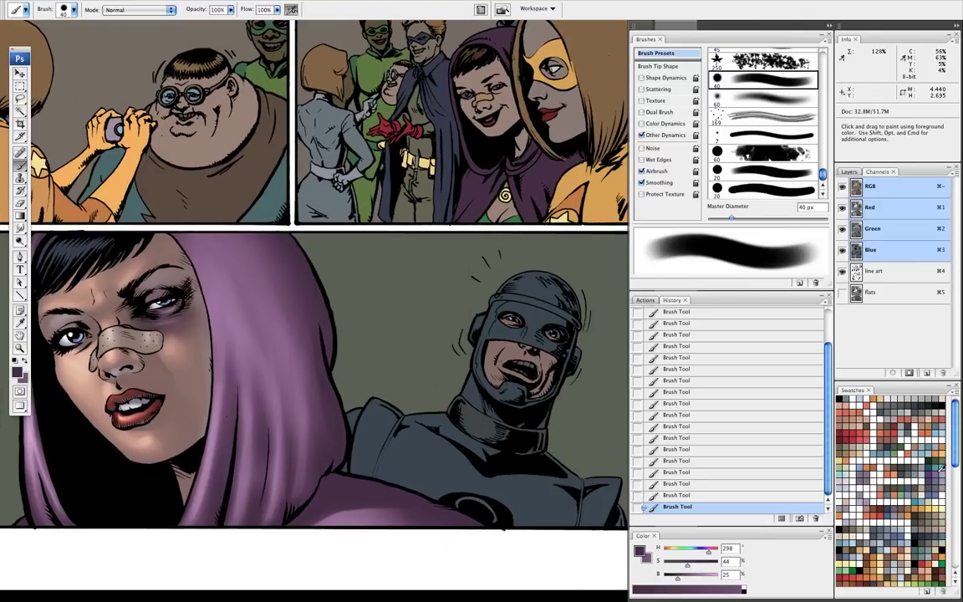
left_click(936, 491)
left_click_drag(708, 577, 677, 566)
right_click(382, 229)
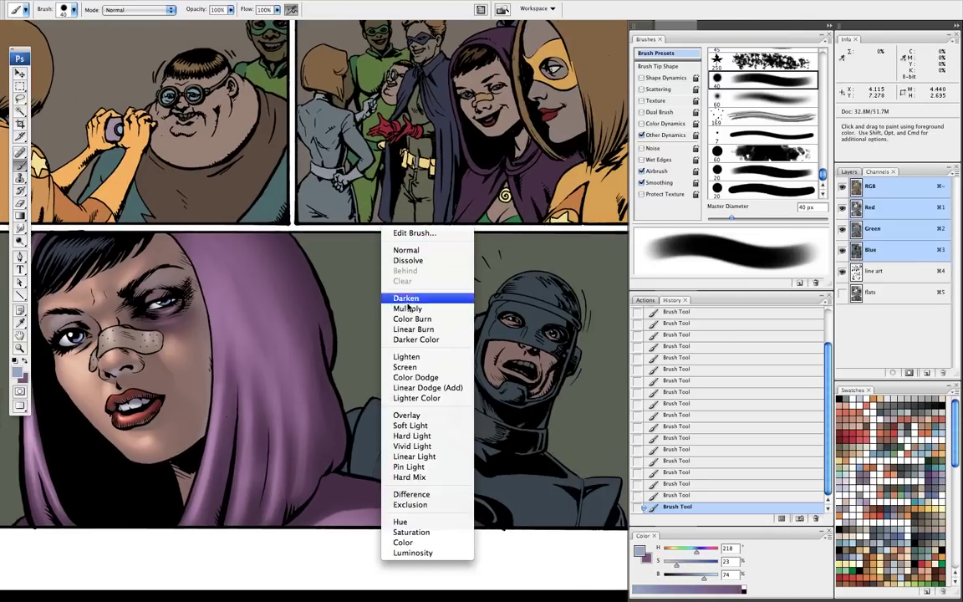
left_click(404, 366)
key("Tab")
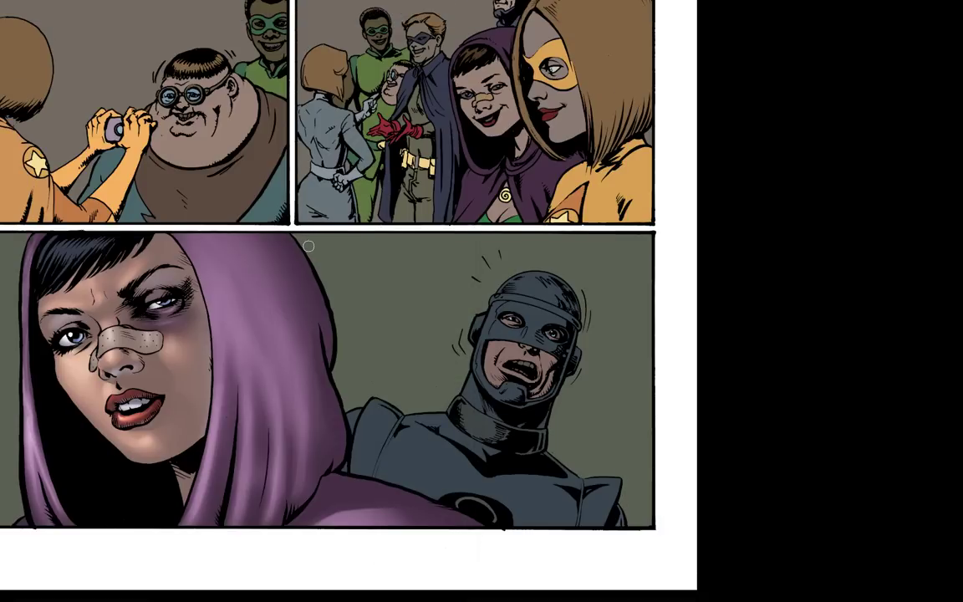
mouse_move(299, 246)
left_mouse_down()
mouse_move(327, 303)
mouse_move(337, 363)
left_mouse_up()
left_click_drag(293, 317, 311, 388)
left_click_drag(297, 338, 315, 393)
left_click_drag(292, 310, 336, 417)
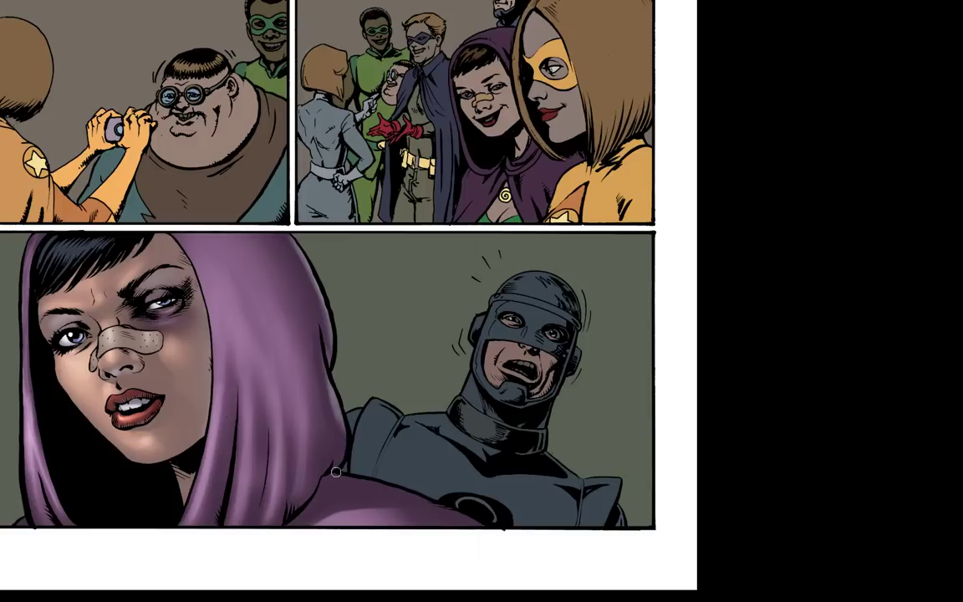